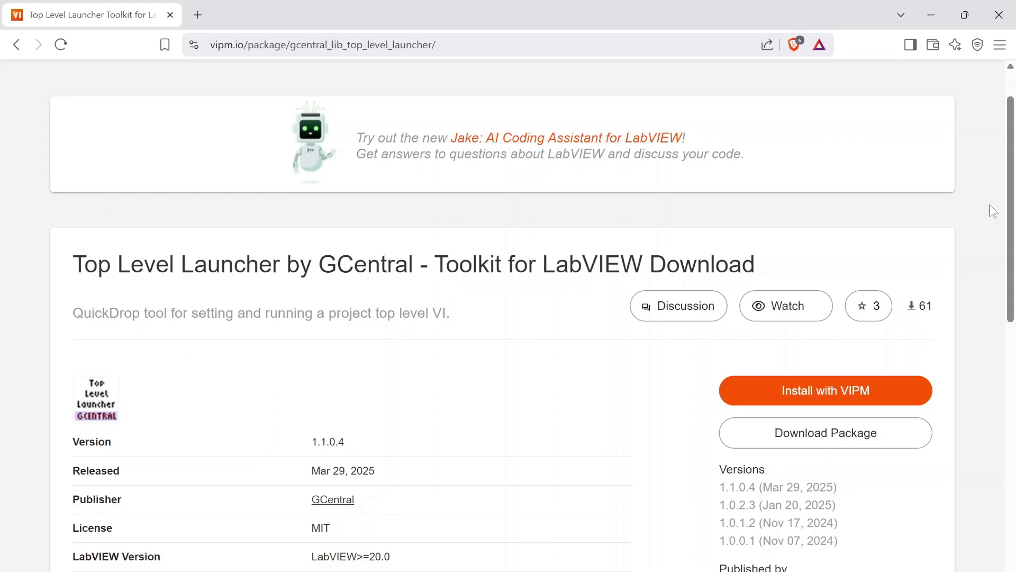
Step: Review the Top Level Launcher package page, including its description, operating instructions and default shortcut
{"action": "left_click_drag", "start_coordinate": [1007, 220], "coordinate": [1014, 349]}
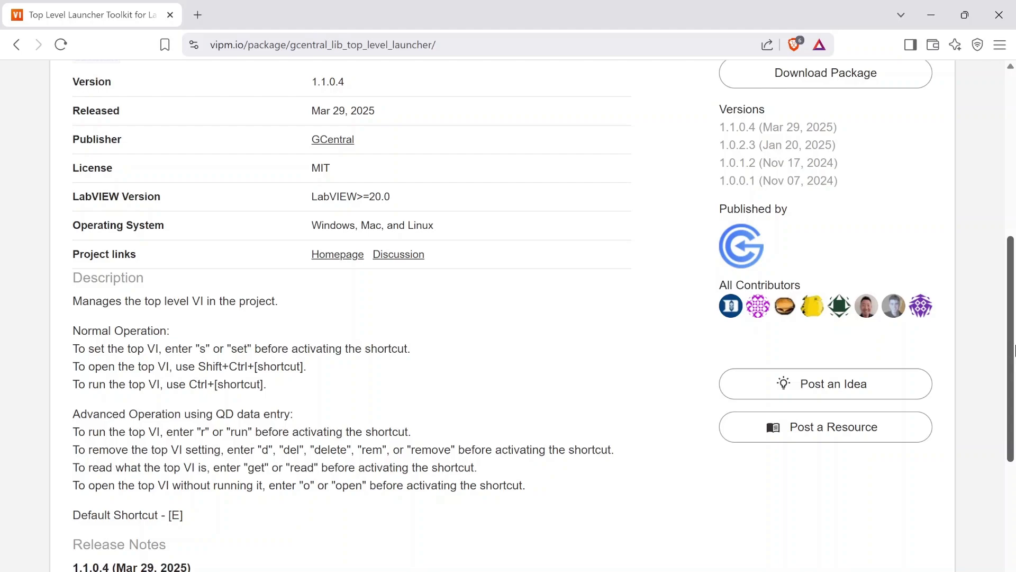
{"action": "scroll", "coordinate": [1014, 349], "scroll_direction": "down", "scroll_amount": 1}
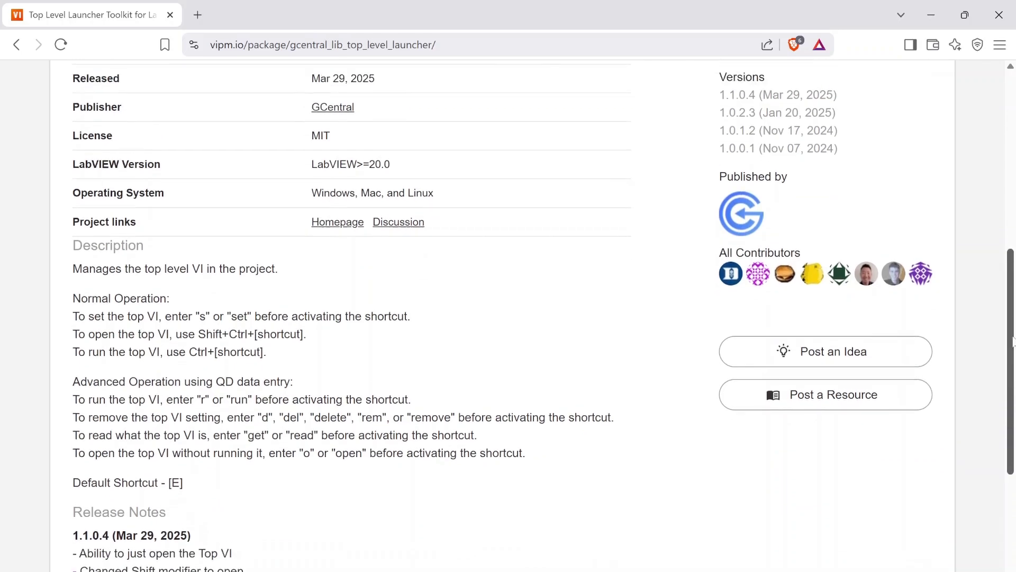
{"action": "scroll", "coordinate": [438, 254], "scroll_direction": "up", "scroll_amount": 3}
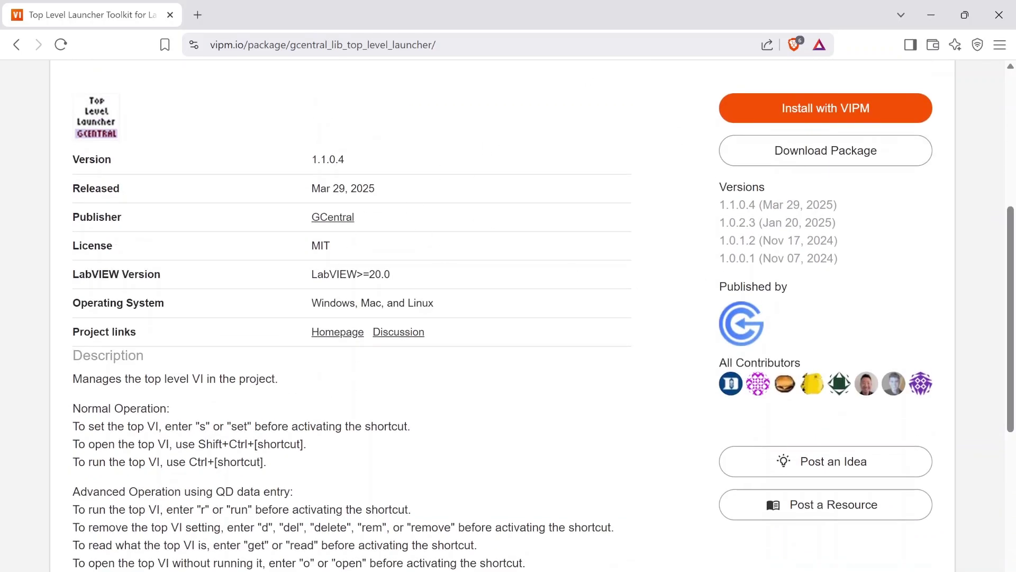
{"action": "scroll", "coordinate": [1013, 265], "scroll_direction": "up", "scroll_amount": 4}
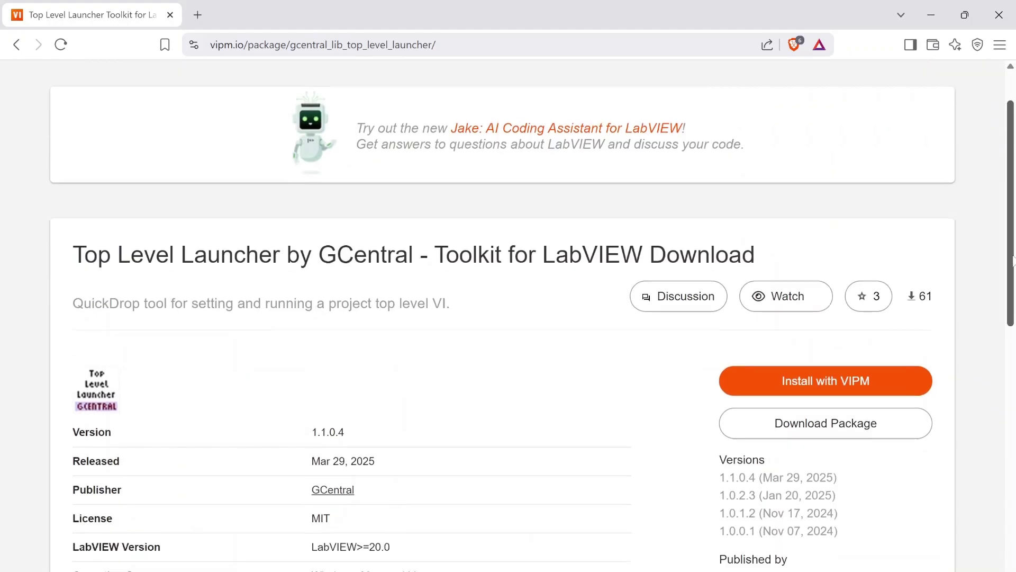
{"action": "scroll", "coordinate": [1014, 265], "scroll_direction": "up", "scroll_amount": 2}
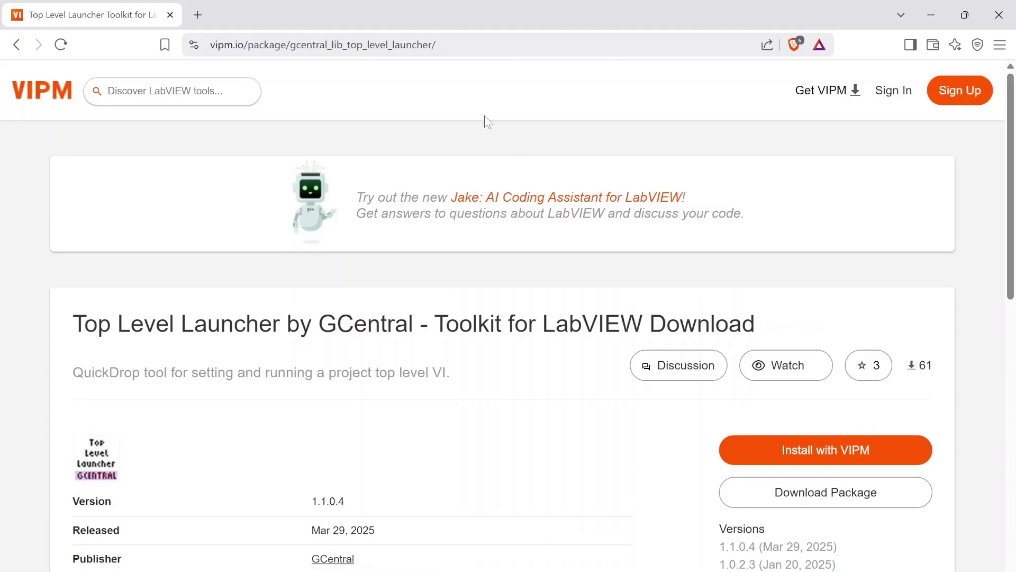
{"action": "scroll", "coordinate": [1002, 358], "scroll_direction": "down", "scroll_amount": 5}
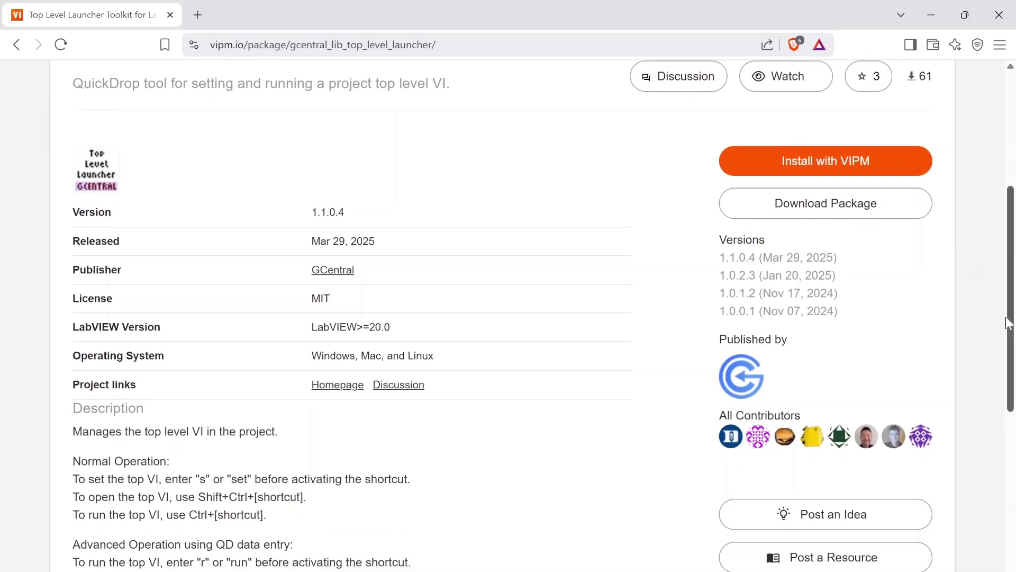
{"action": "scroll", "coordinate": [1011, 323], "scroll_direction": "down", "scroll_amount": 4}
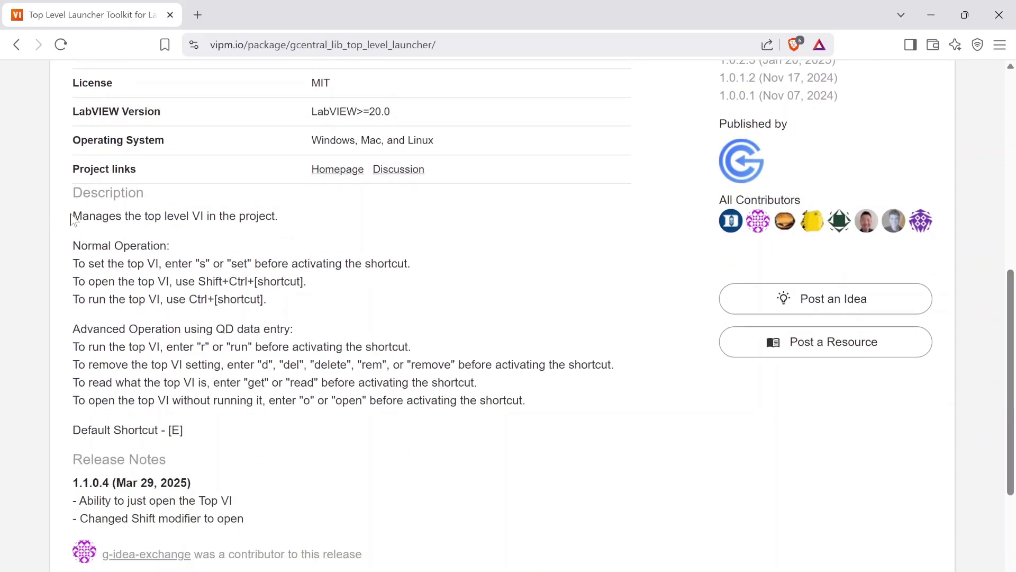
{"action": "left_click_drag", "start_coordinate": [72, 214], "coordinate": [336, 431]}
{"action": "left_click", "coordinate": [335, 440]}
{"action": "left_click_drag", "start_coordinate": [186, 431], "coordinate": [66, 432]}
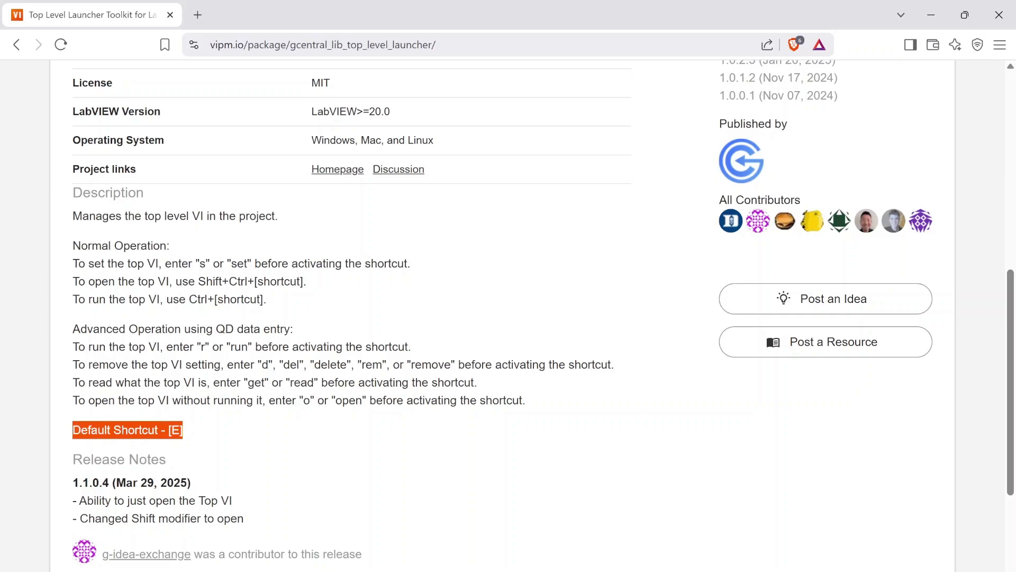
{"action": "left_click", "coordinate": [225, 440]}
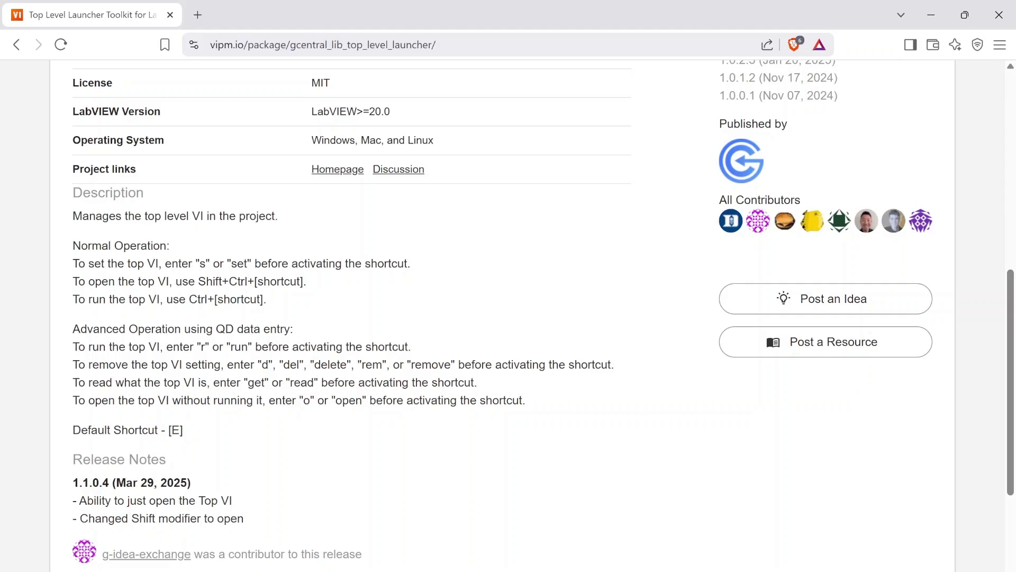
Step: Switch to the Top Level Launcher.lvproj project in LabVIEW and open Top Level Launcher Demo.vi
{"action": "mouse_move", "coordinate": [592, 571]}
{"action": "left_click", "coordinate": [533, 555]}
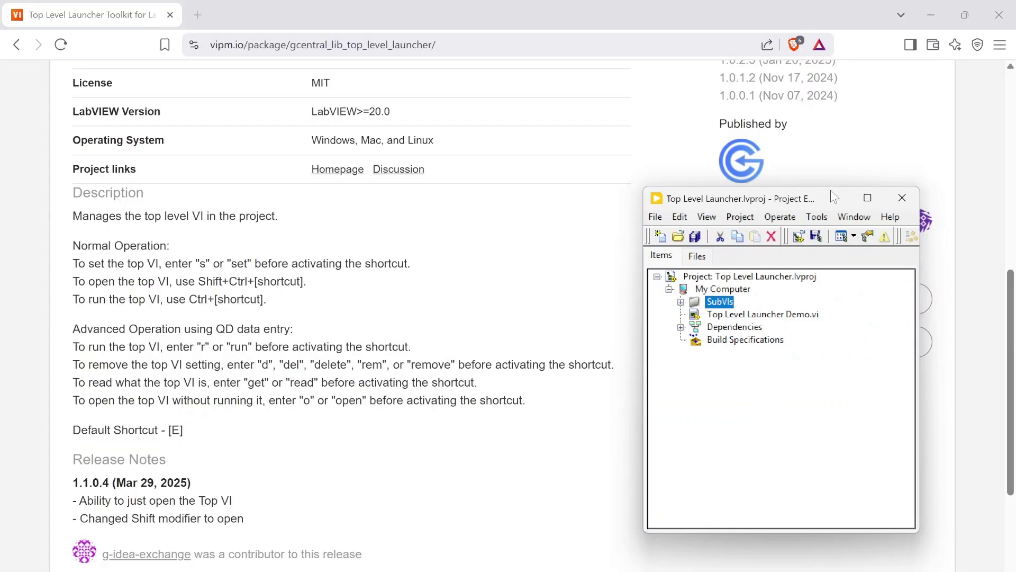
{"action": "left_click_drag", "start_coordinate": [785, 200], "coordinate": [658, 152]}
{"action": "double_click", "coordinate": [651, 267]}
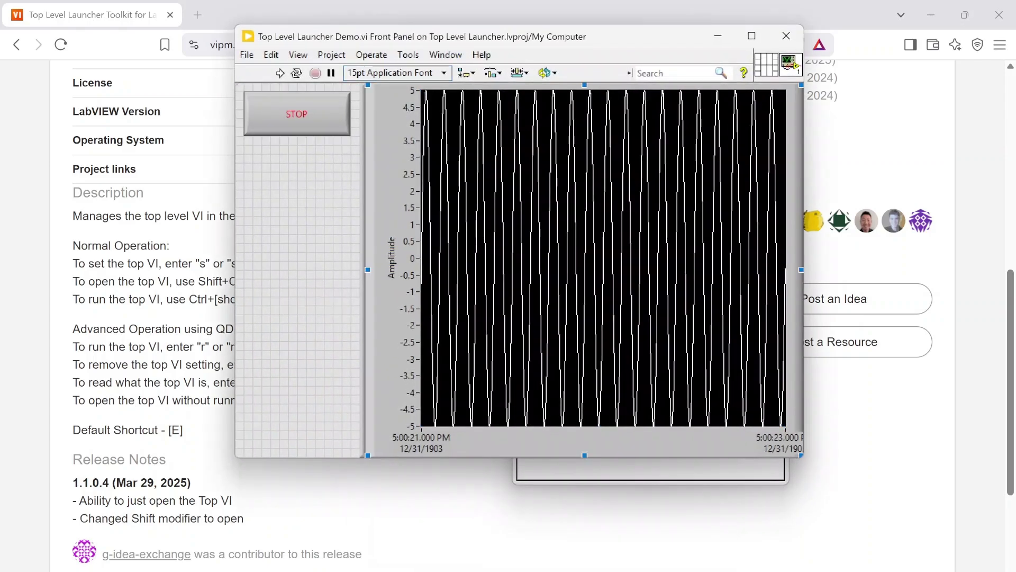
Step: Clear the data from the waveform chart on the demo VI's front panel
{"action": "right_click", "coordinate": [369, 130]}
{"action": "mouse_move", "coordinate": [441, 260]}
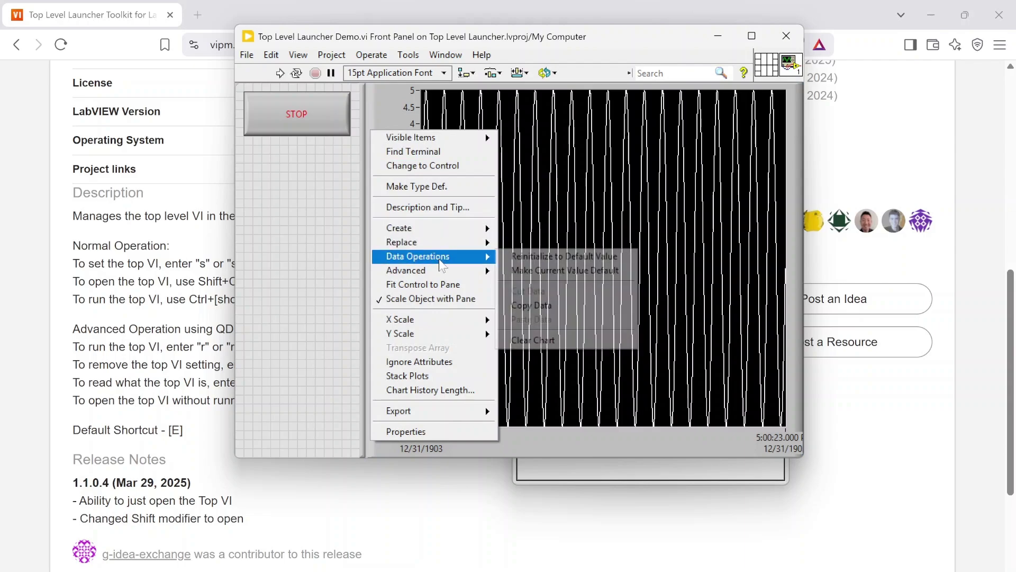
{"action": "left_click", "coordinate": [533, 340]}
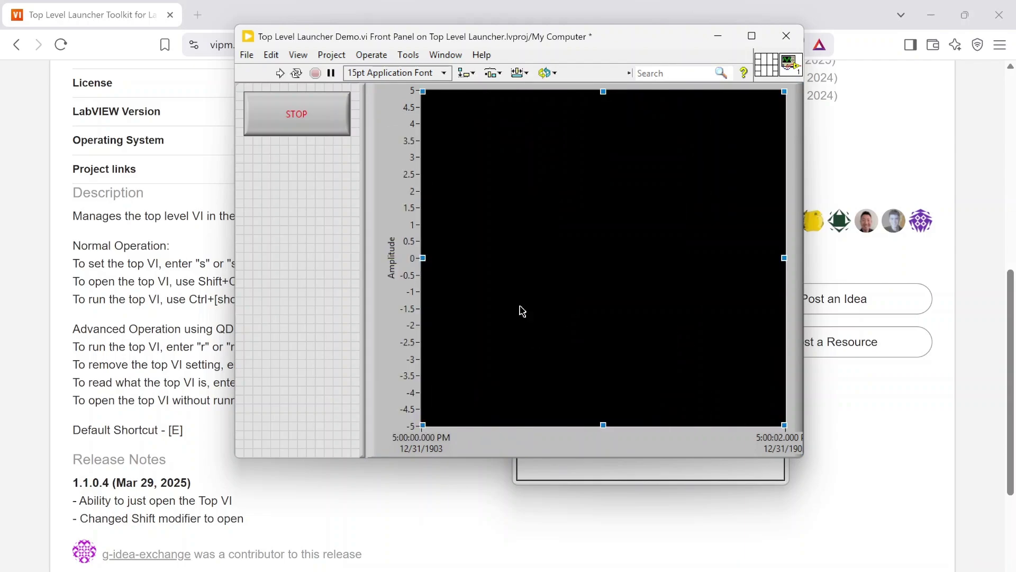
Step: Show the demo VI's block diagram and move its window up so the whole loop is in view
{"action": "left_click", "coordinate": [446, 55]}
{"action": "left_click", "coordinate": [479, 70]}
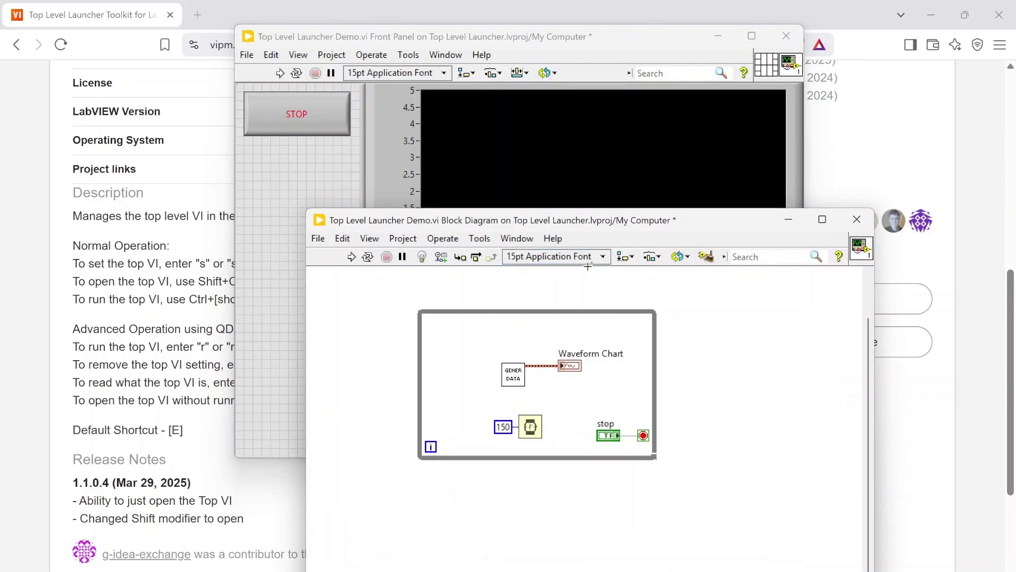
{"action": "left_click_drag", "start_coordinate": [624, 230], "coordinate": [646, 84]}
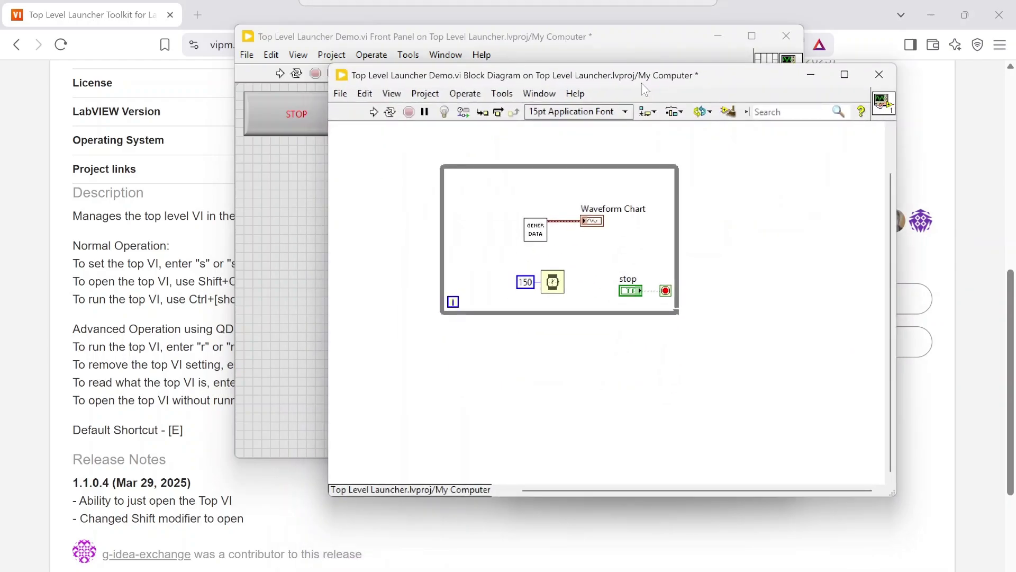
Step: Open the Generate Data subVI's block diagram and show Context Help for its Sine Waveform function
{"action": "double_click", "coordinate": [532, 232]}
{"action": "left_click", "coordinate": [239, 45]}
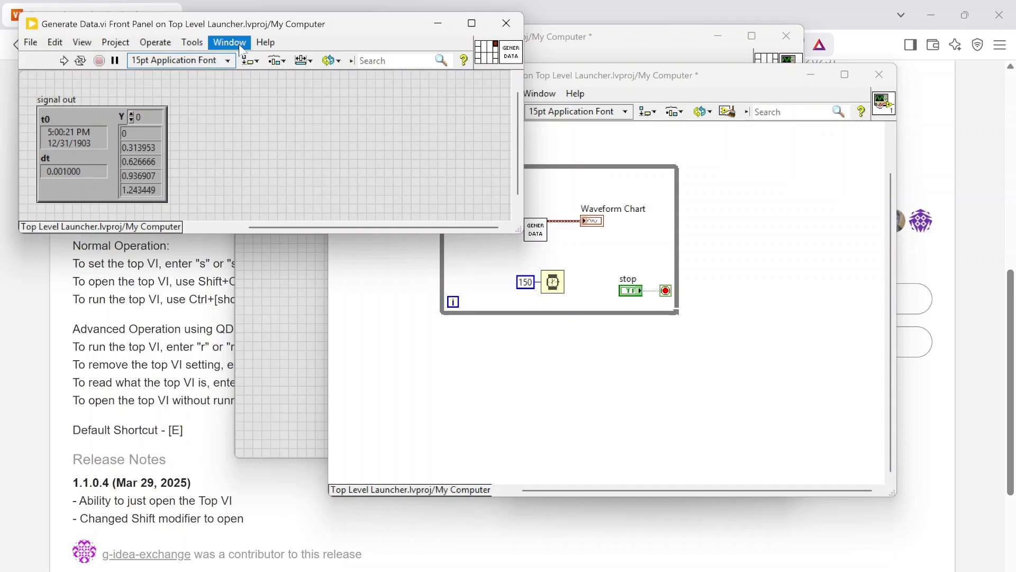
{"action": "left_click", "coordinate": [244, 59]}
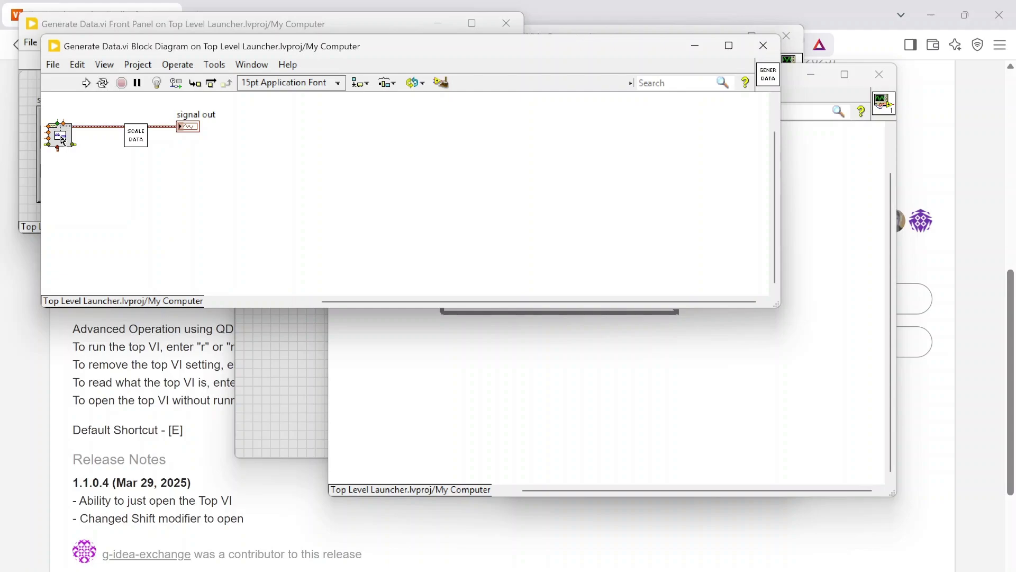
{"action": "key", "text": "ctrl+h"}
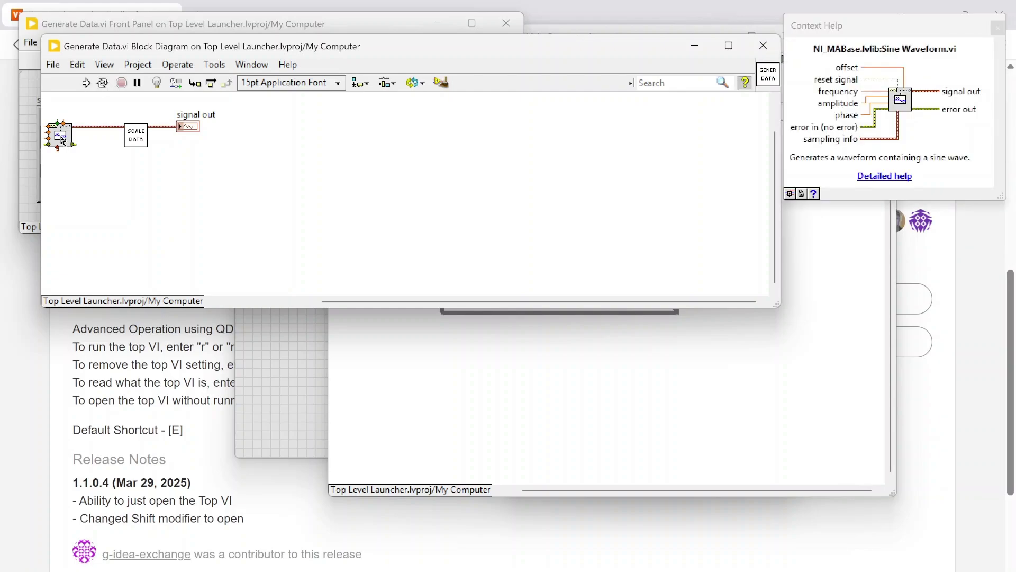
Step: Open the Scale Data subVI from Generate Data and inspect its block diagram
{"action": "double_click", "coordinate": [135, 136]}
{"action": "left_click", "coordinate": [229, 41]}
{"action": "left_click", "coordinate": [253, 56]}
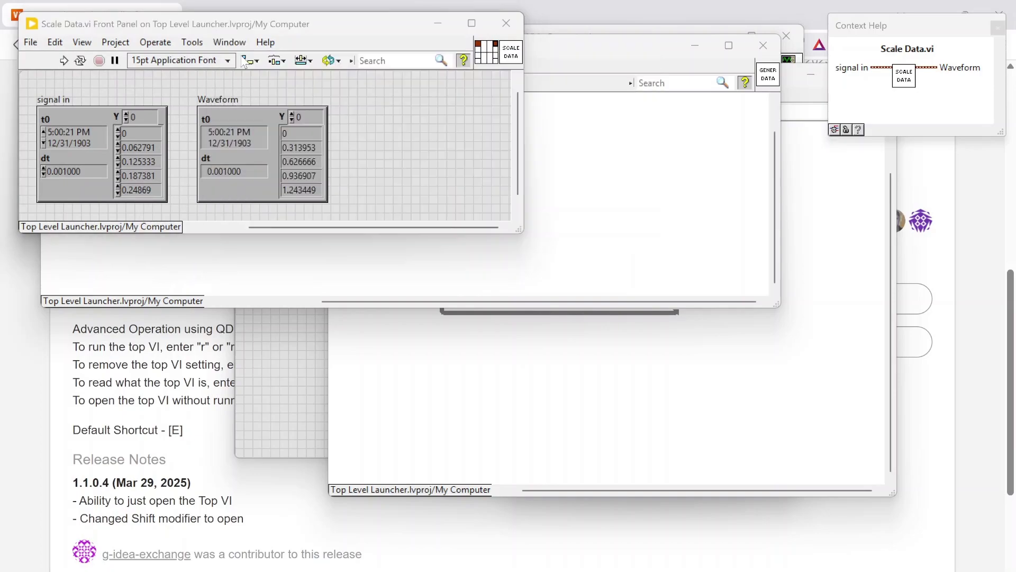
{"action": "left_click", "coordinate": [188, 110]}
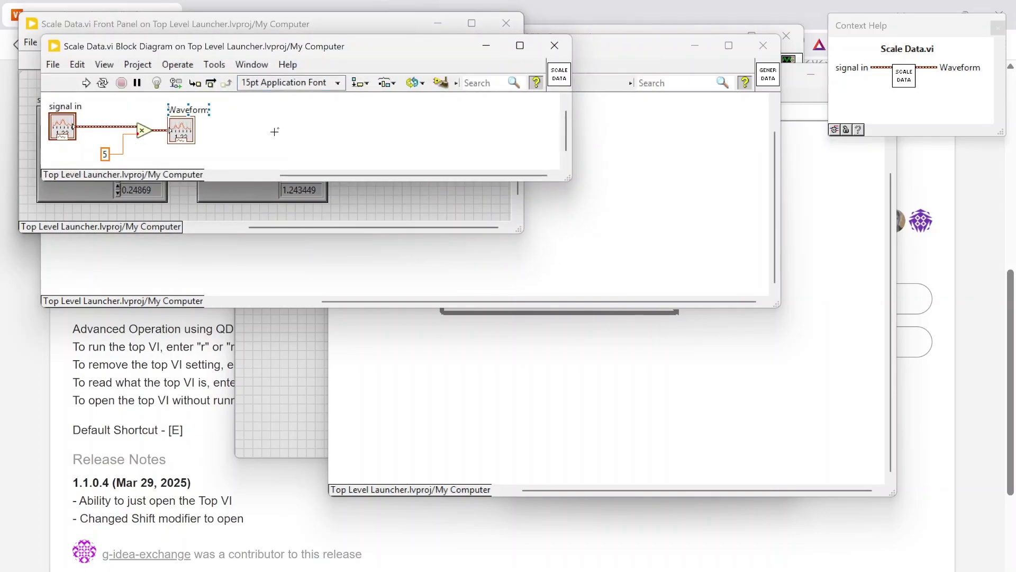
{"action": "left_click", "coordinate": [331, 152]}
Step: Close the Scale Data and Generate Data windows along with Context Help
{"action": "left_click", "coordinate": [554, 45]}
{"action": "left_click", "coordinate": [511, 32]}
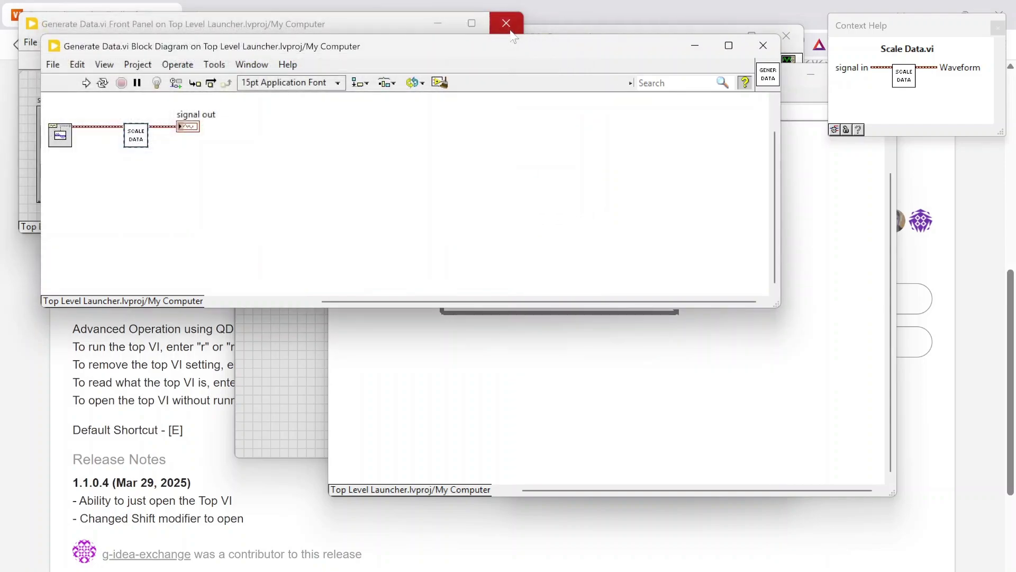
{"action": "left_click", "coordinate": [762, 41]}
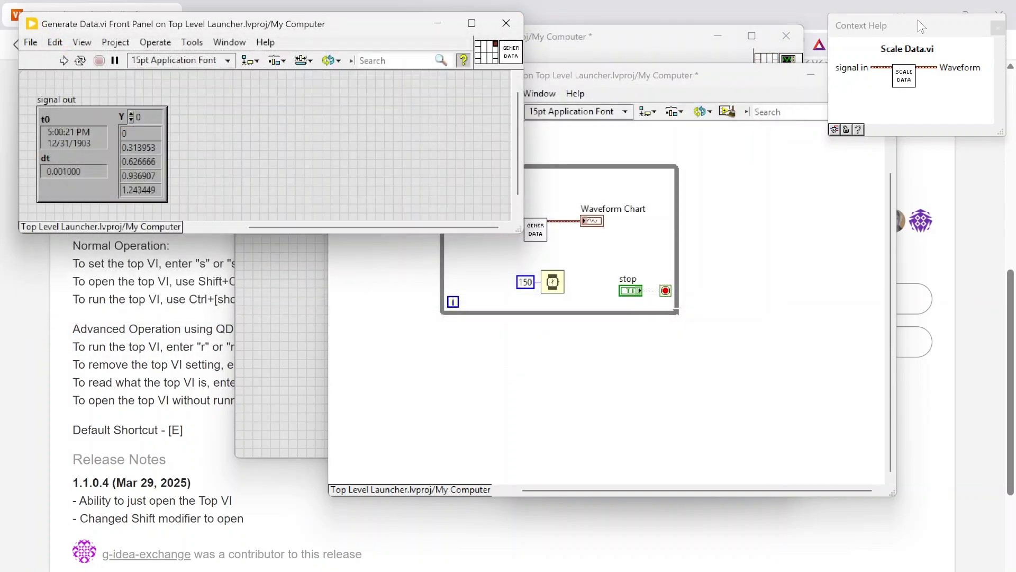
{"action": "left_click", "coordinate": [998, 28]}
{"action": "left_click", "coordinate": [506, 23]}
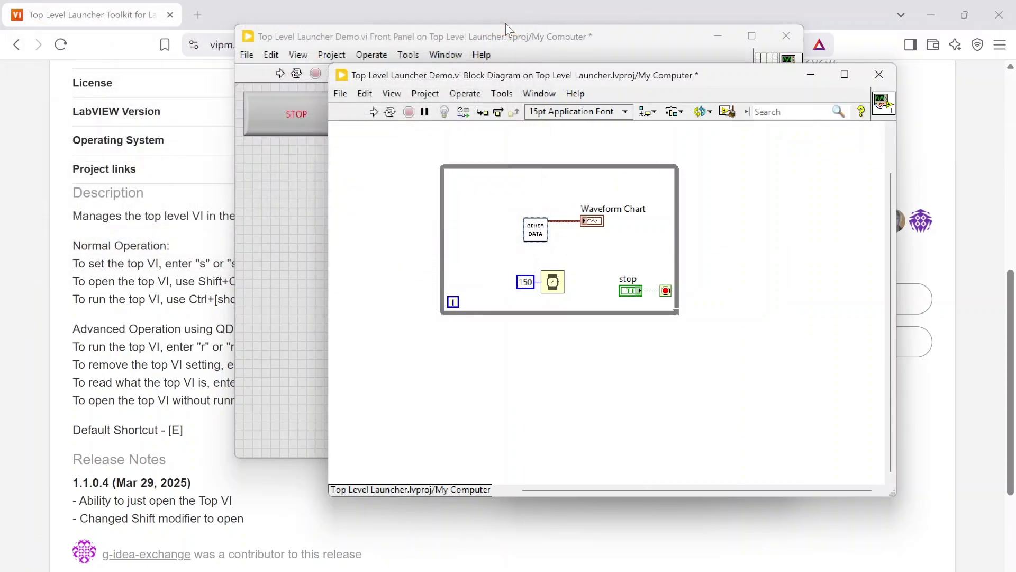
Step: Move the demo VI's windows clear of the package description, with the block diagram in front
{"action": "left_click_drag", "start_coordinate": [439, 82], "coordinate": [712, 113]}
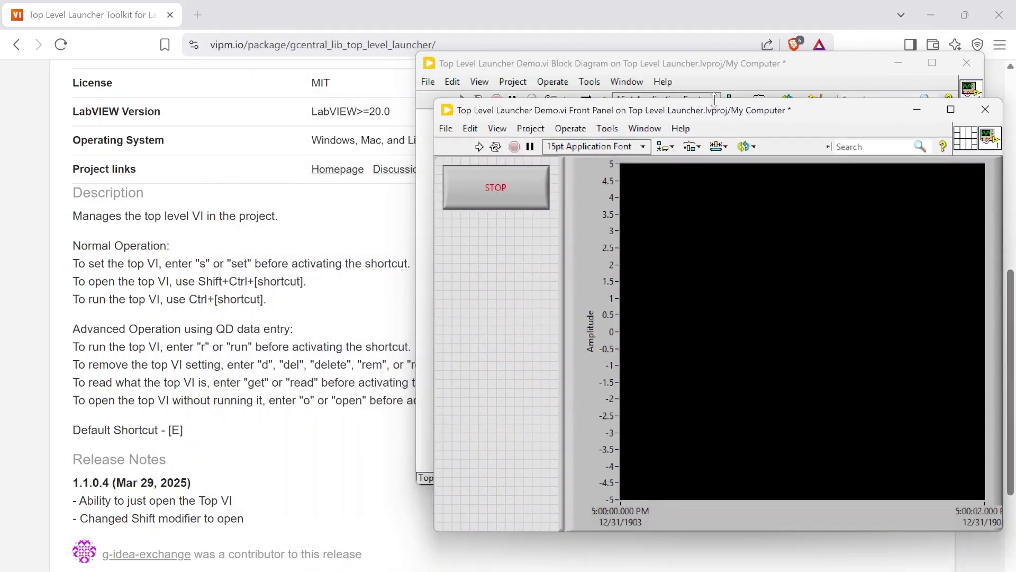
{"action": "left_click", "coordinate": [713, 65]}
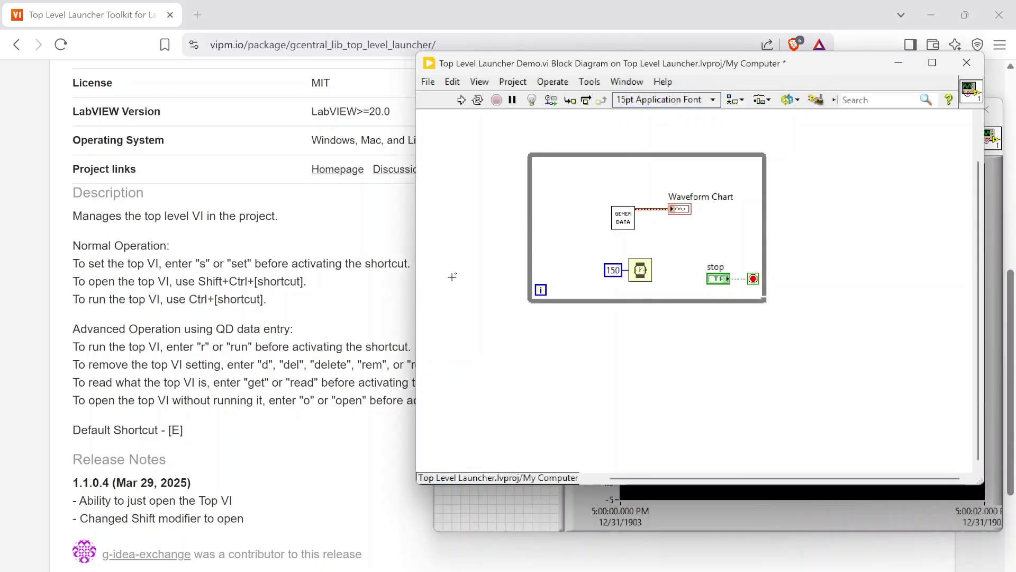
Step: Check the Top Level Launcher entry in Quick Drop's Ctrl-Key shortcut mappings, leaving the configuration unchanged
{"action": "key", "text": "ctrl+space"}
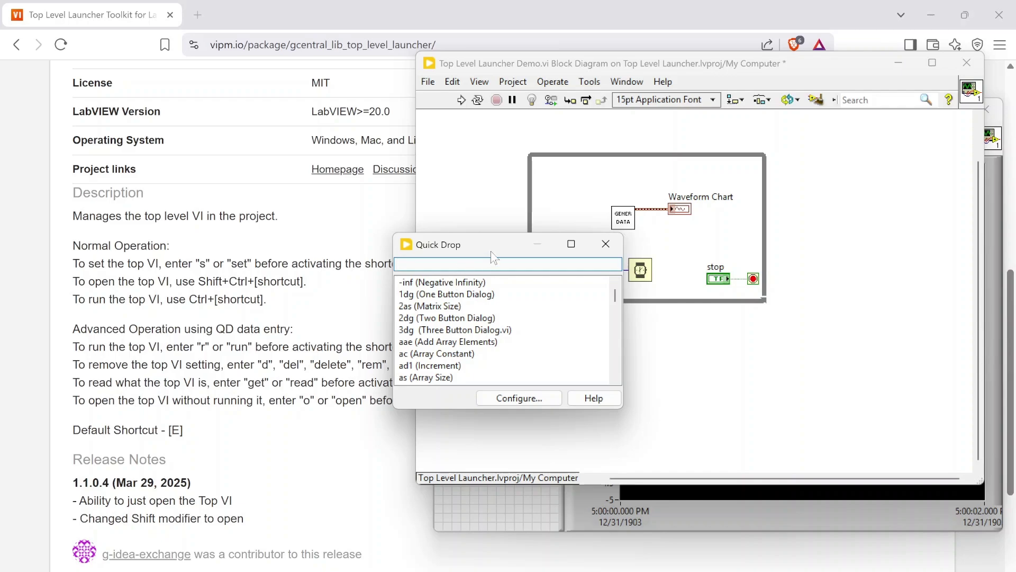
{"action": "left_click", "coordinate": [512, 398]}
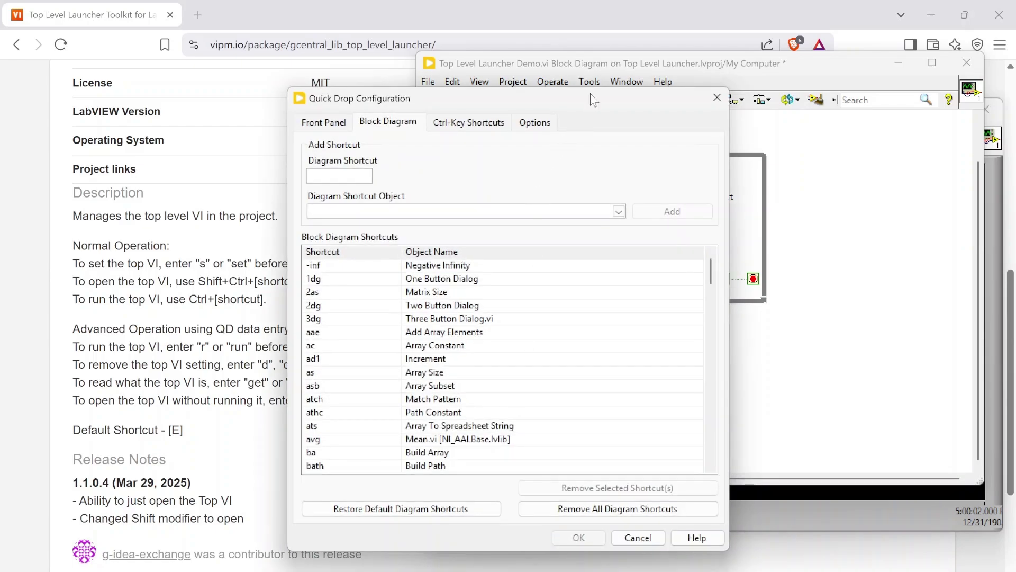
{"action": "left_click_drag", "start_coordinate": [590, 94], "coordinate": [752, 53]}
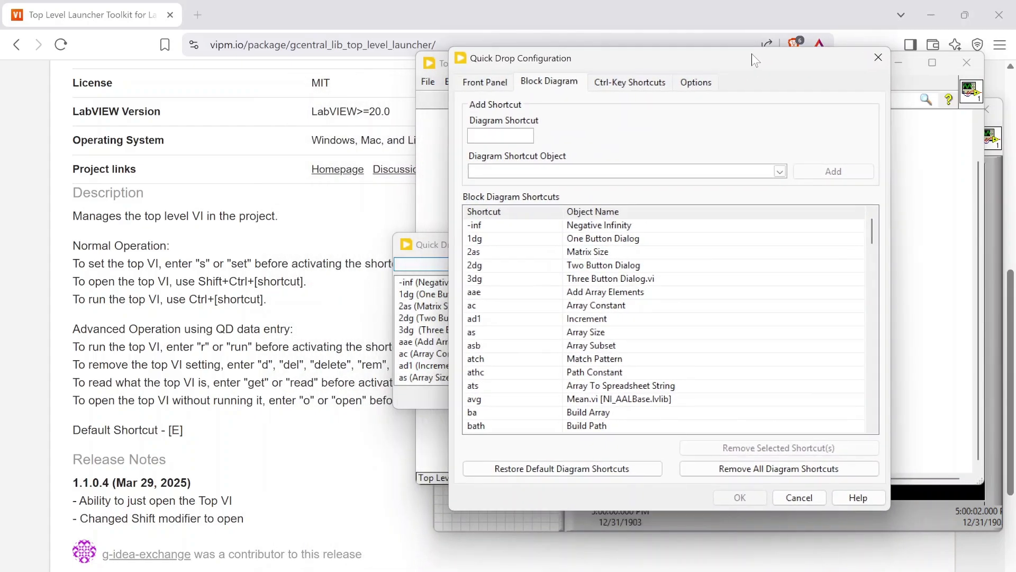
{"action": "left_click", "coordinate": [632, 90]}
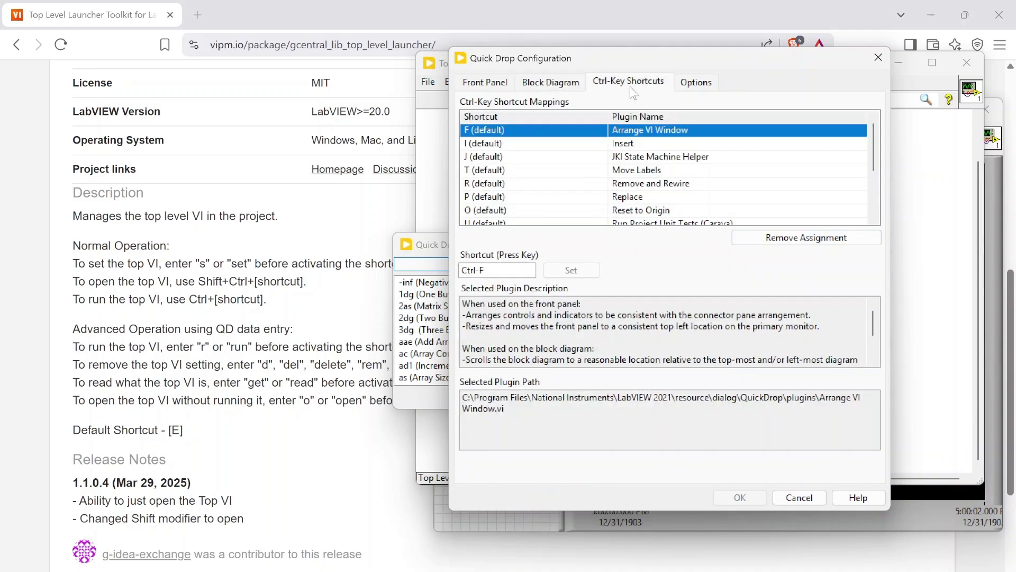
{"action": "left_click_drag", "start_coordinate": [874, 149], "coordinate": [869, 193]}
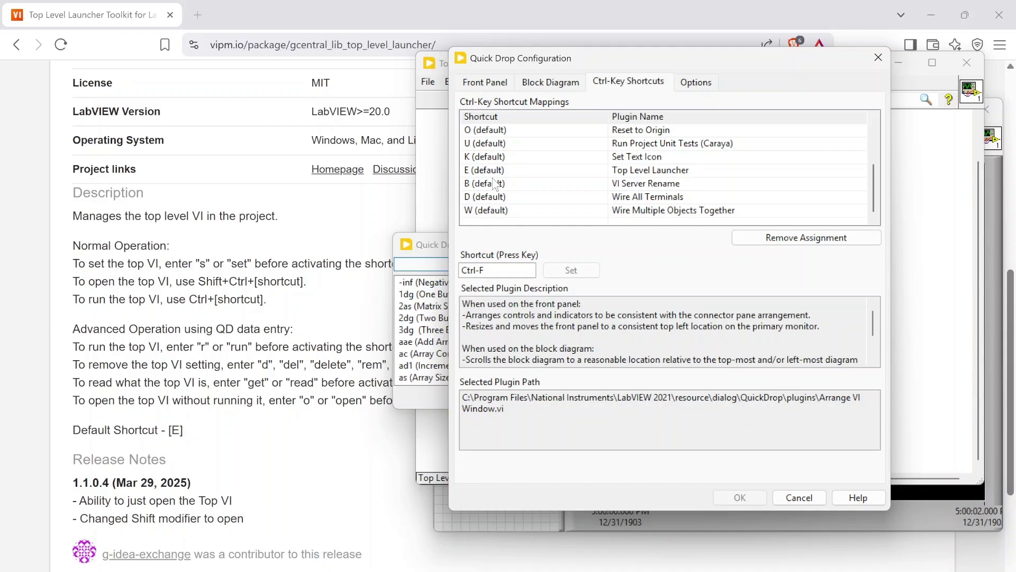
{"action": "left_click", "coordinate": [805, 497]}
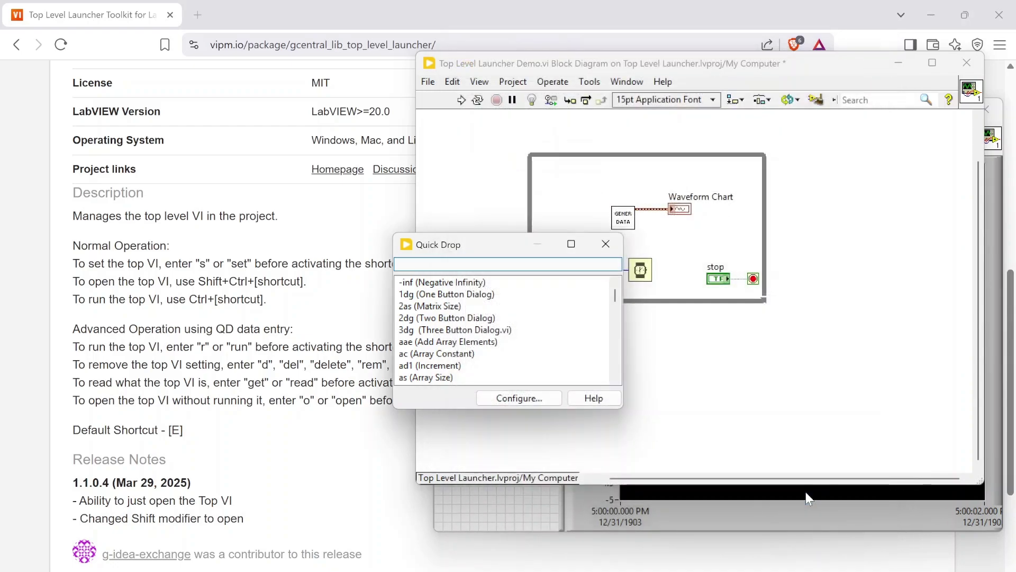
Step: Set Top Level Launcher Demo.vi as the project's top-level VI using Quick Drop entry "s" with the Top Level Launcher shortcut
{"action": "left_click_drag", "start_coordinate": [502, 248], "coordinate": [637, 209]}
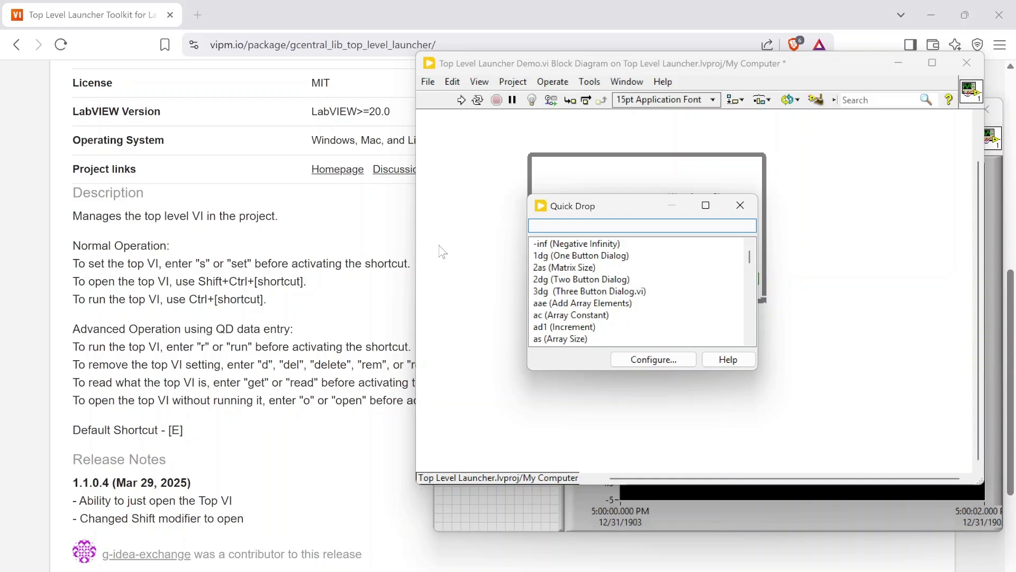
{"action": "type", "text": "s"}
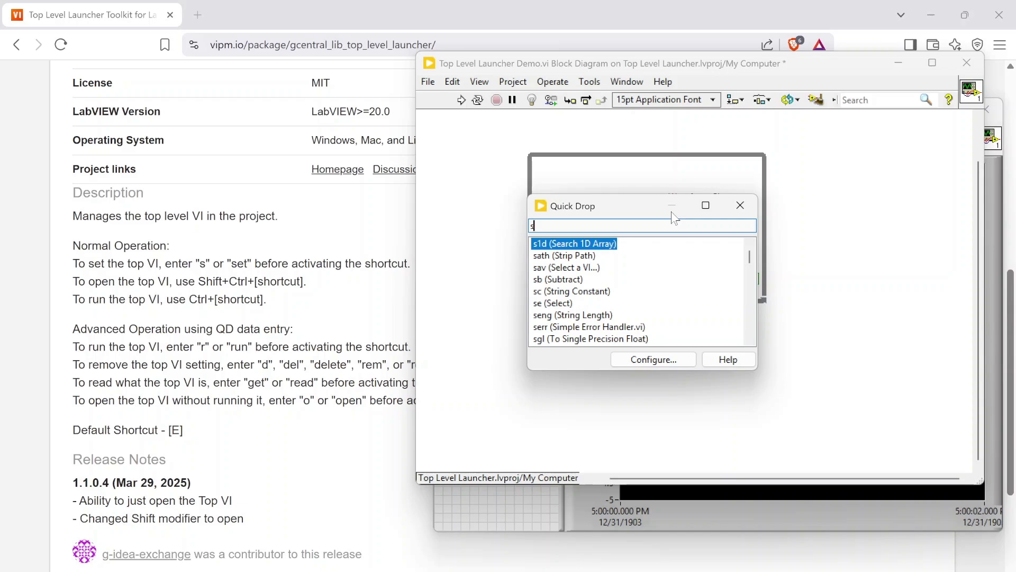
{"action": "key", "text": "ctrl+e"}
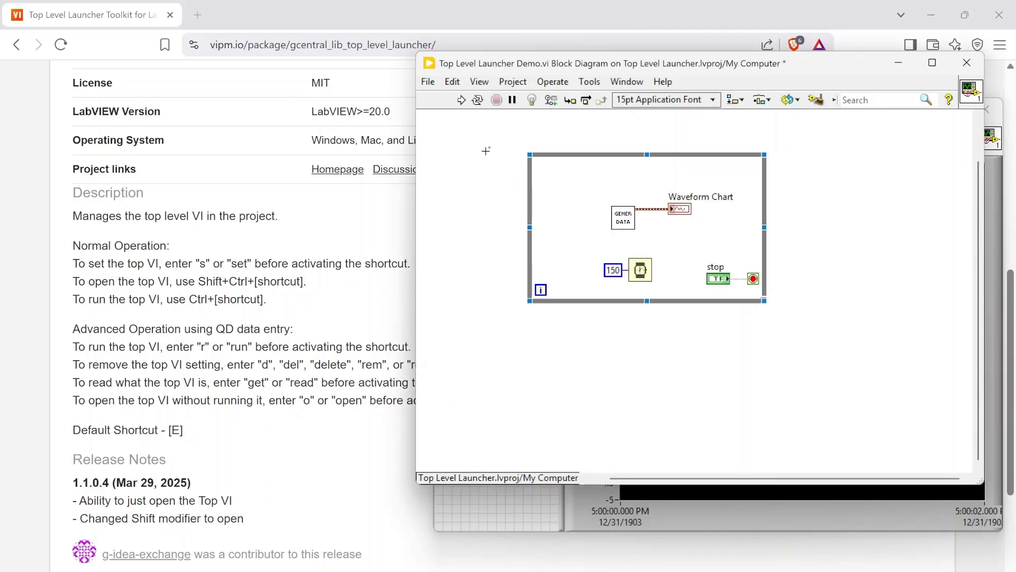
Step: Save Top Level Launcher Demo.vi and close its block diagram and front panel
{"action": "left_click", "coordinate": [427, 81]}
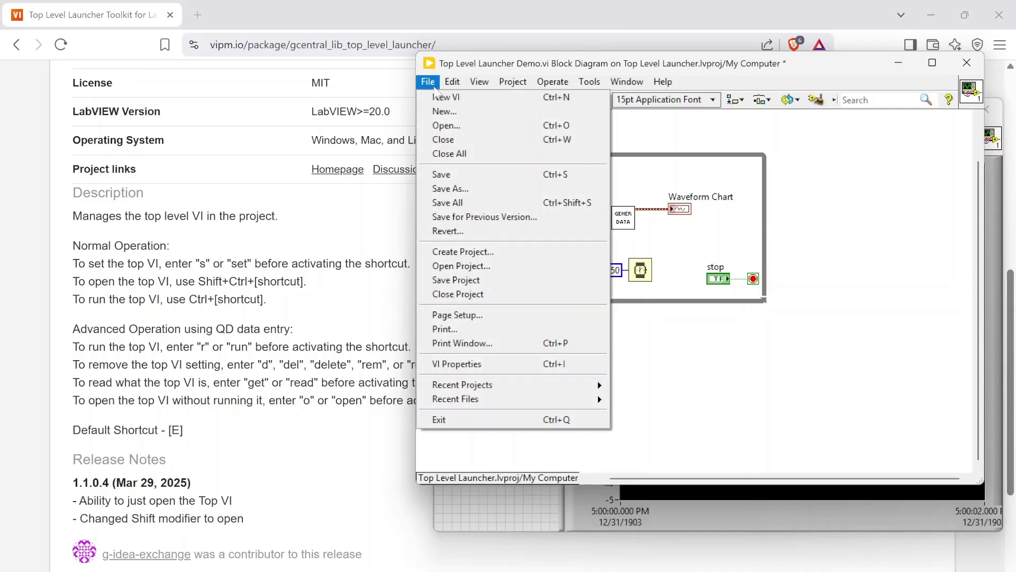
{"action": "left_click", "coordinate": [466, 170]}
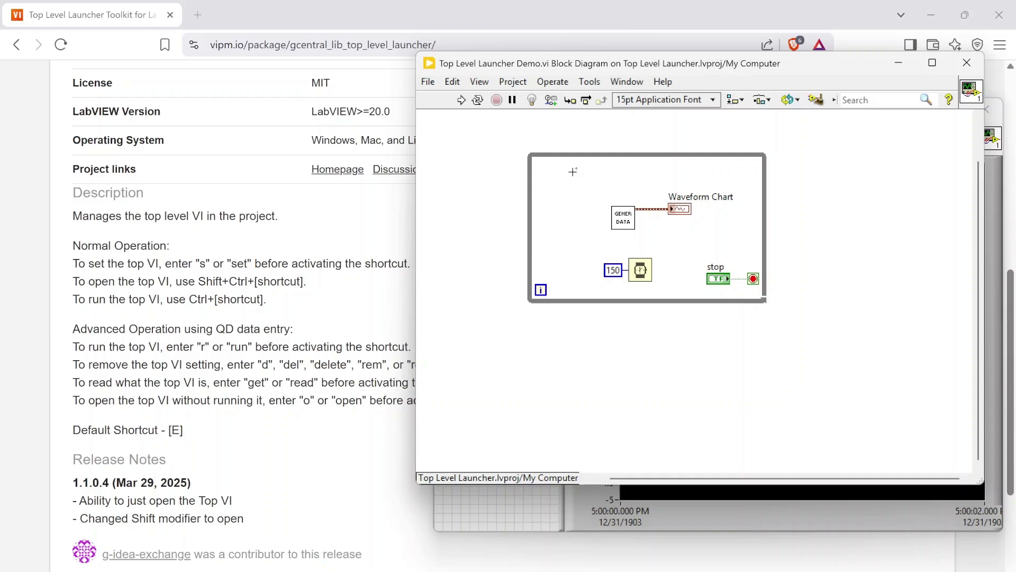
{"action": "left_click", "coordinate": [967, 62]}
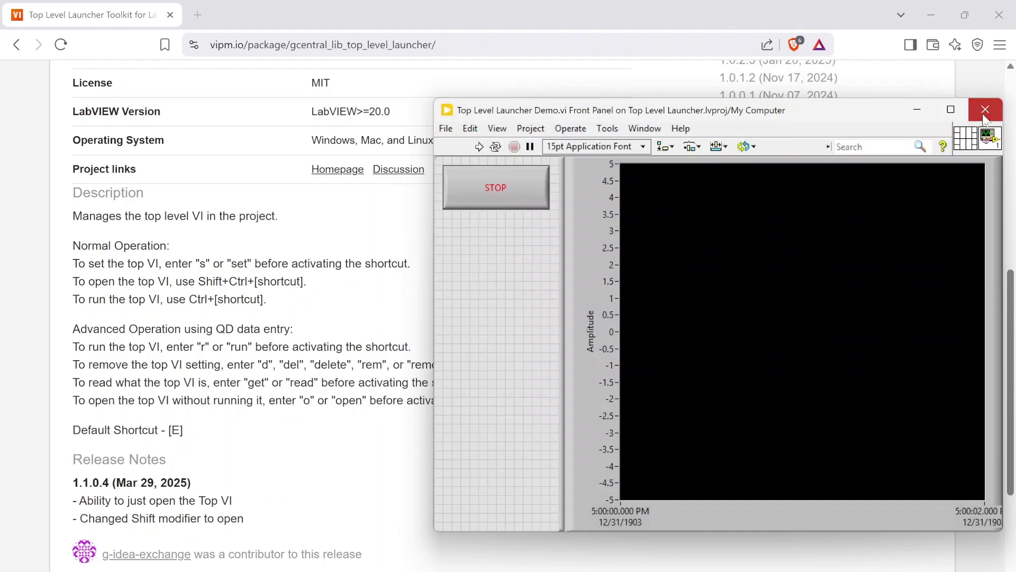
{"action": "left_click", "coordinate": [985, 110]}
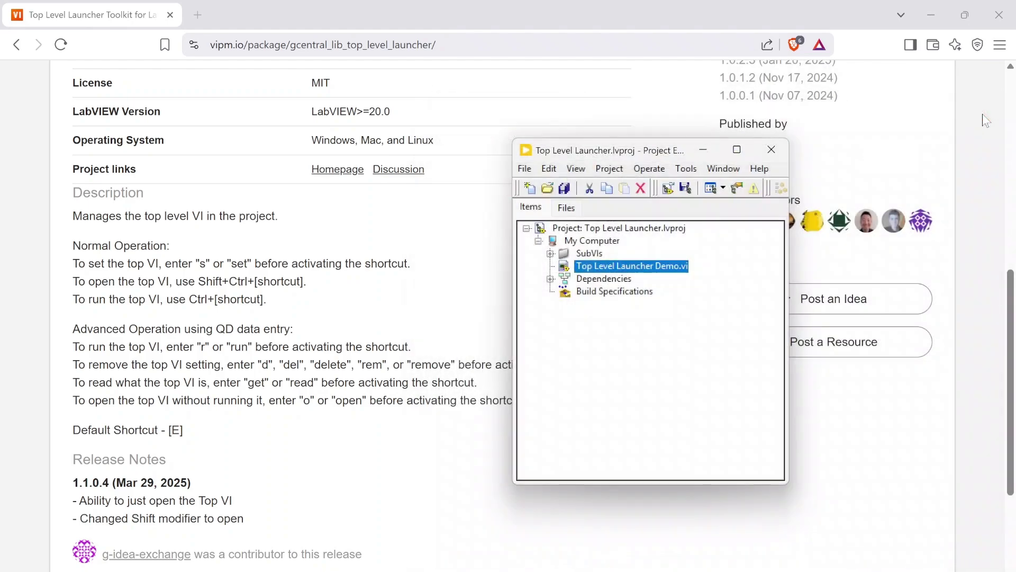
Step: Open Scale Data.vi from the project's SubVIs folder with its block diagram, moving both windows clear of the package description
{"action": "left_click", "coordinate": [551, 254]}
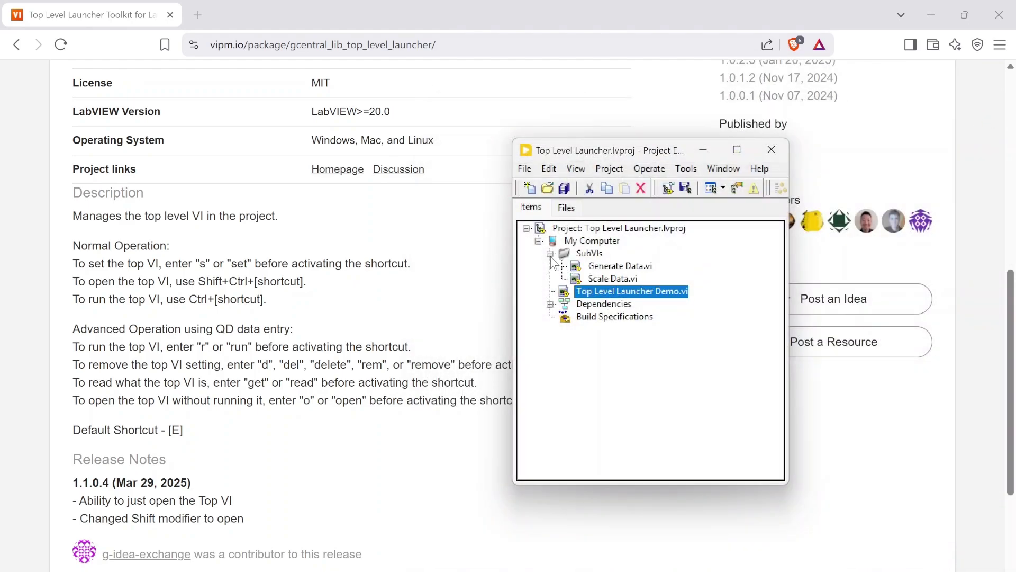
{"action": "double_click", "coordinate": [614, 279]}
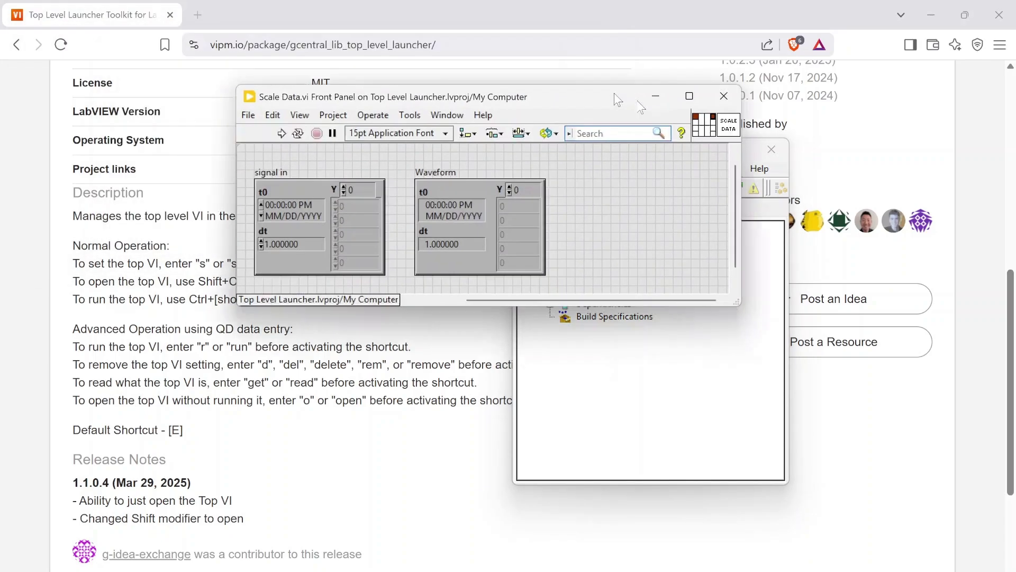
{"action": "left_click_drag", "start_coordinate": [615, 93], "coordinate": [823, 99]}
{"action": "left_click", "coordinate": [657, 118]}
{"action": "left_click", "coordinate": [656, 138]}
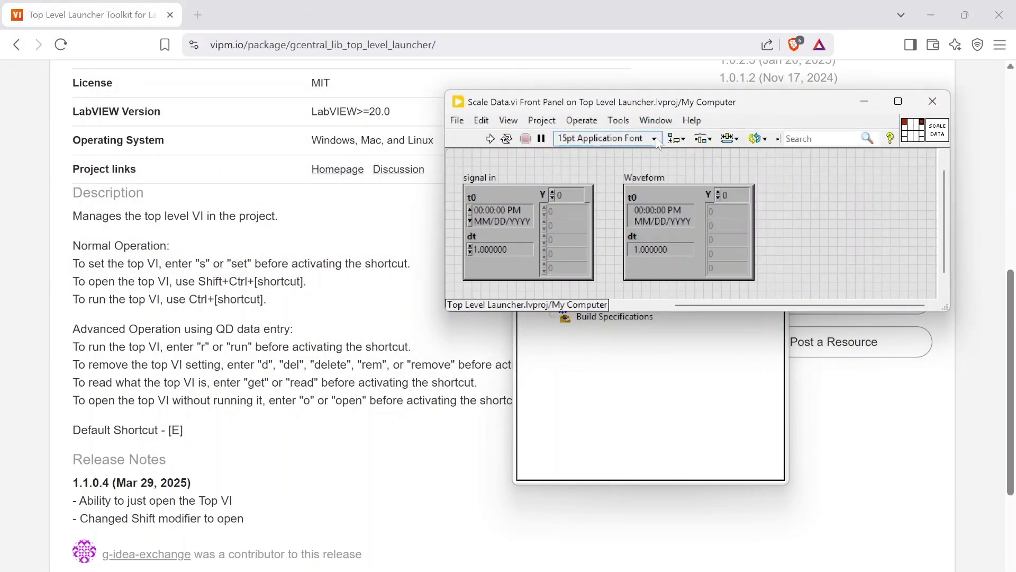
{"action": "left_click_drag", "start_coordinate": [427, 54], "coordinate": [880, 145]}
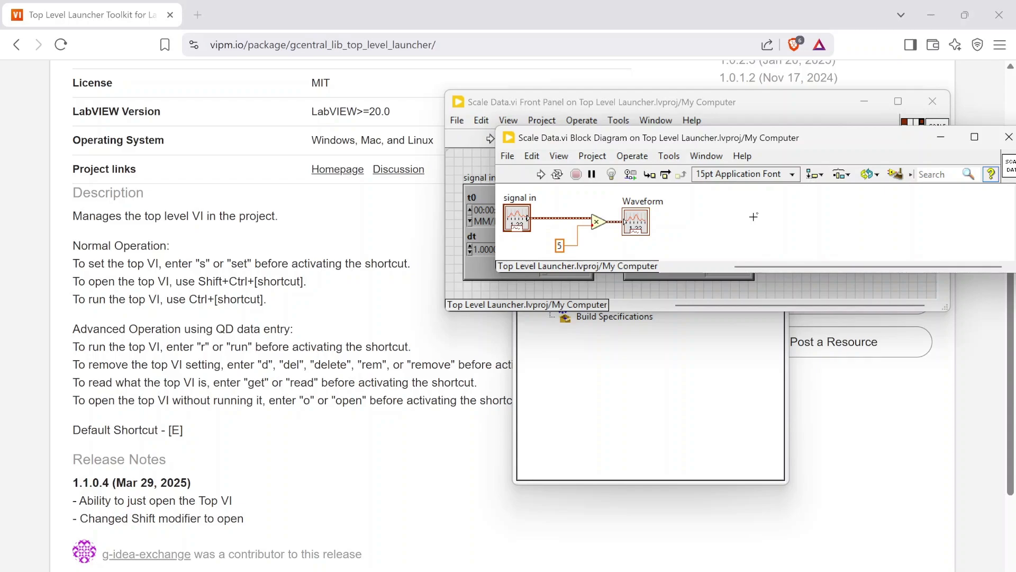
Step: Run the top-level VI from Scale Data.vi using Quick Drop's Top Level Launcher shortcut, then stop and close it
{"action": "key", "text": "ctrl+space"}
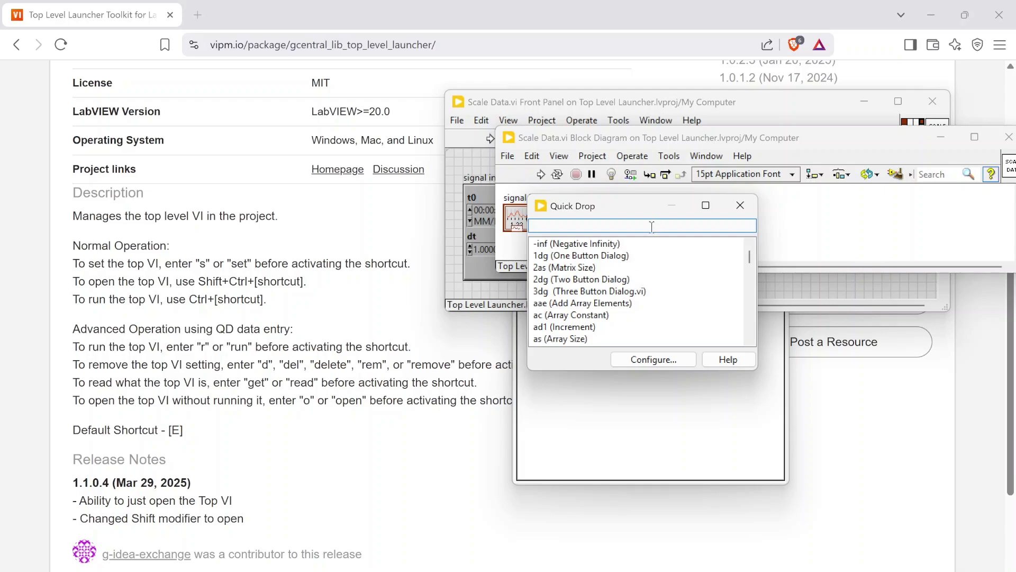
{"action": "key", "text": "ctrl+e"}
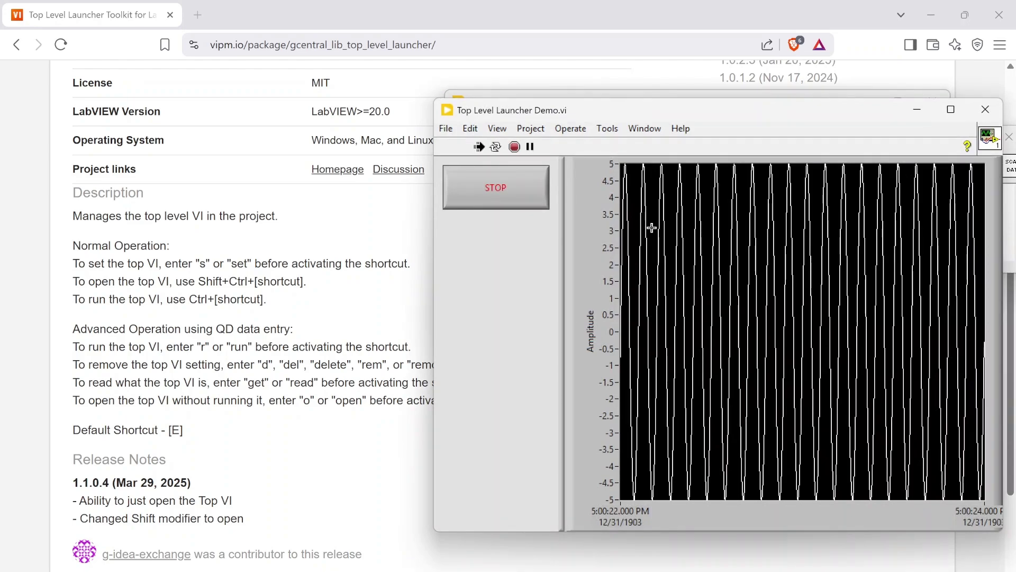
{"action": "left_click", "coordinate": [510, 188]}
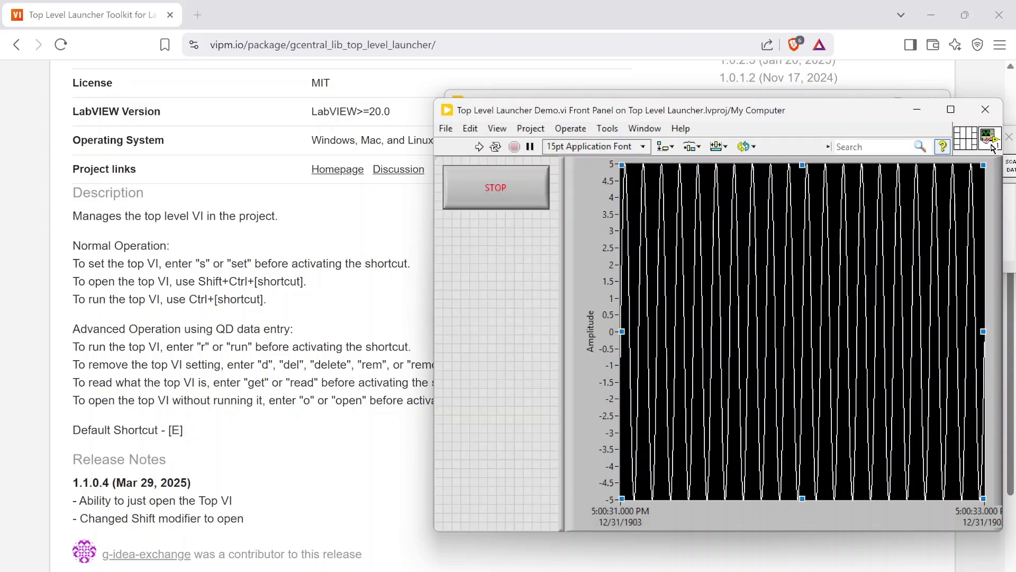
{"action": "left_click", "coordinate": [986, 109]}
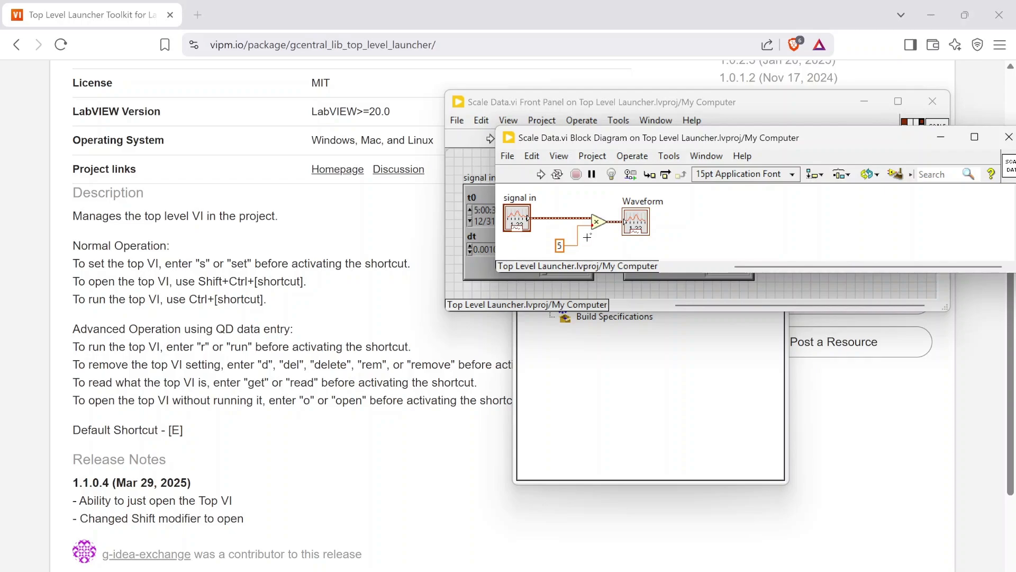
Step: Open the top-level VI without running it using Top Level Launcher's Shift modifier in Quick Drop, and close it again
{"action": "key", "text": "ctrl+space"}
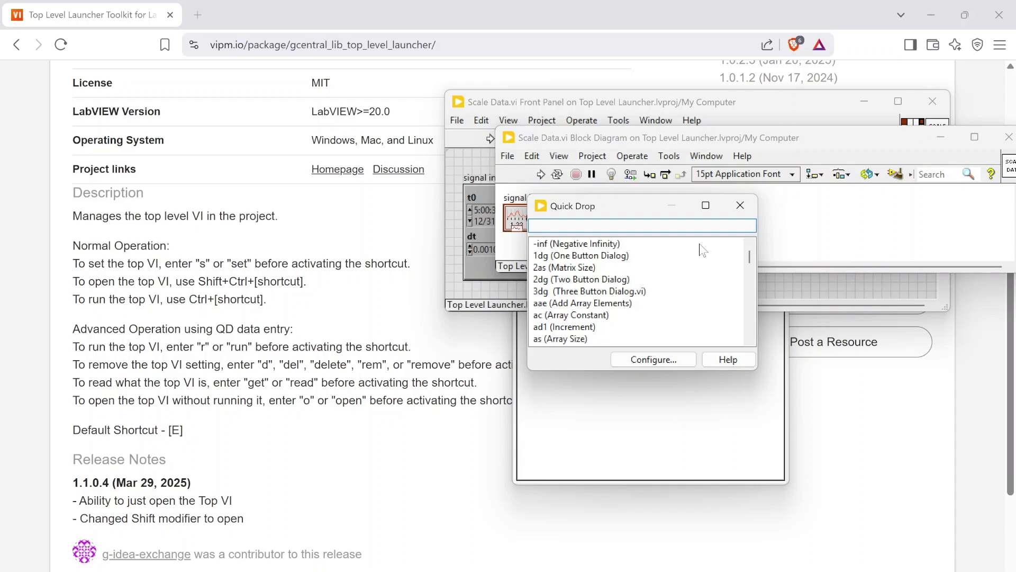
{"action": "key", "text": "ctrl+shift+e"}
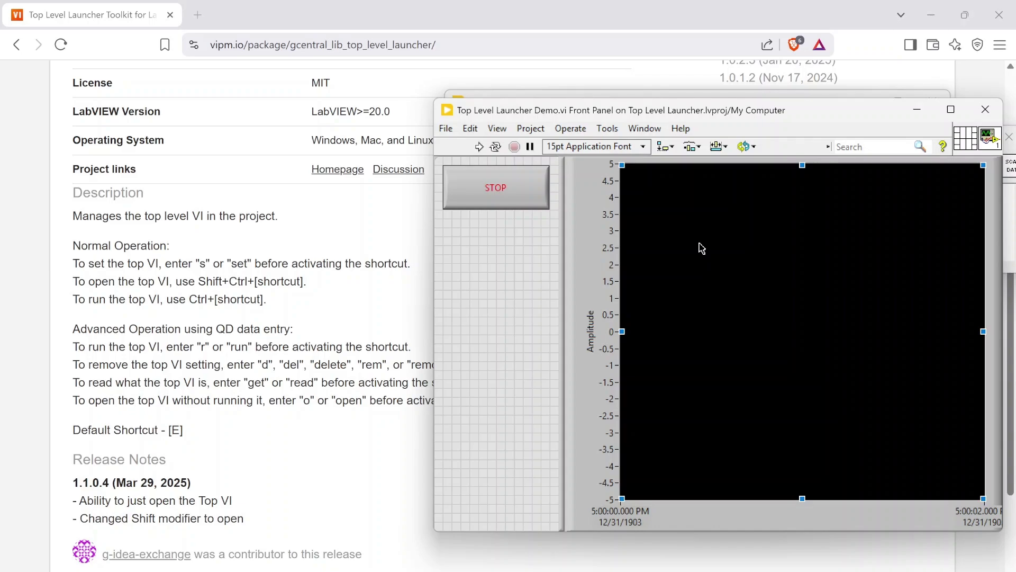
{"action": "left_click", "coordinate": [985, 110]}
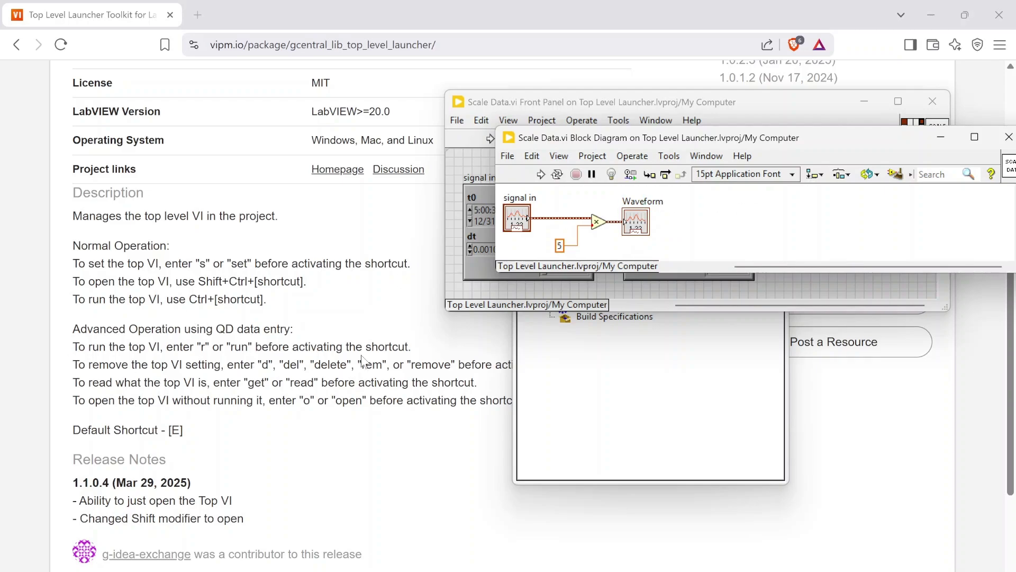
Step: Move the project window clear of the package description and bring the Scale Data block diagram back to the front
{"action": "left_click", "coordinate": [691, 370]}
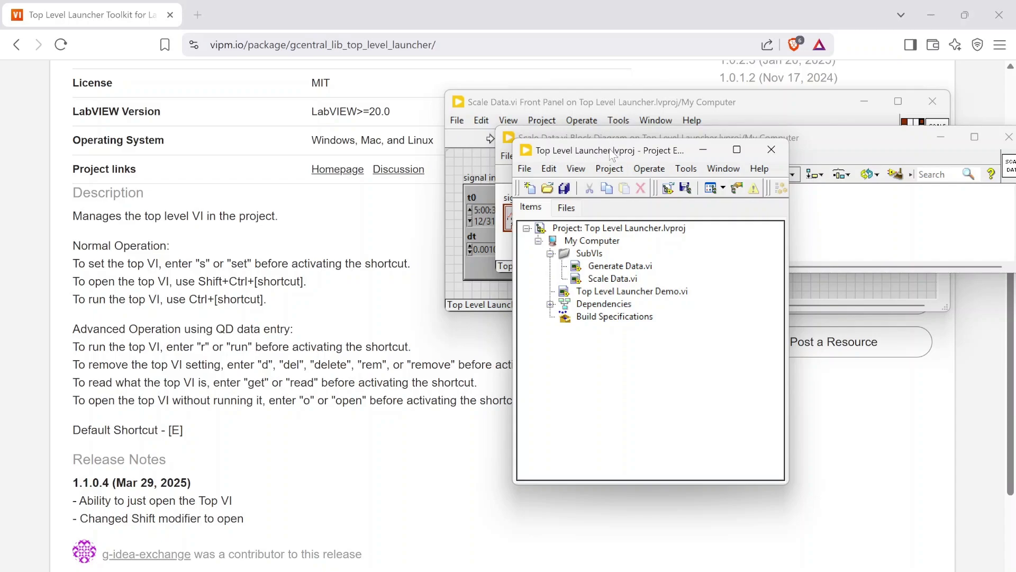
{"action": "left_click_drag", "start_coordinate": [611, 148], "coordinate": [768, 128]}
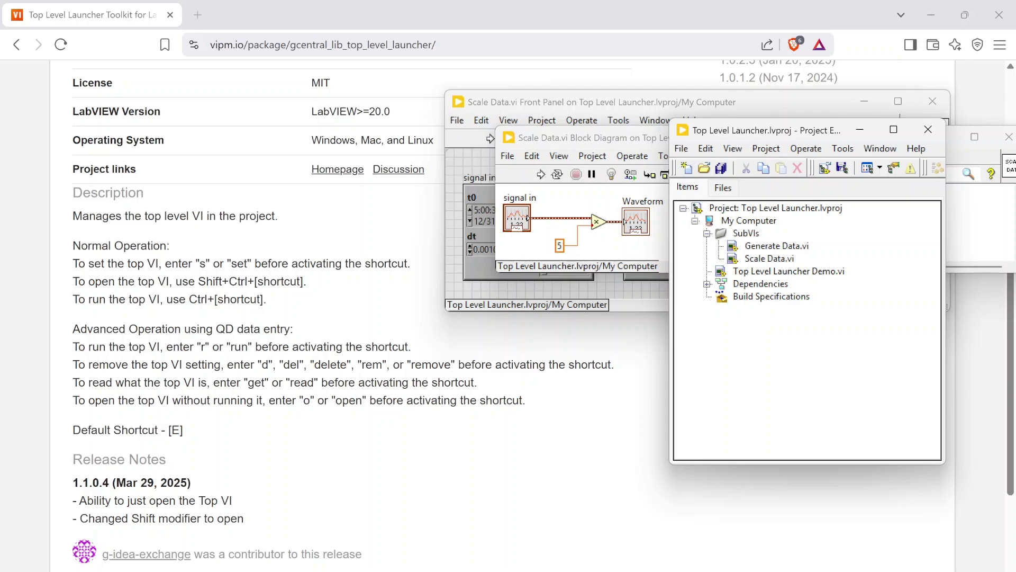
{"action": "left_click", "coordinate": [656, 238]}
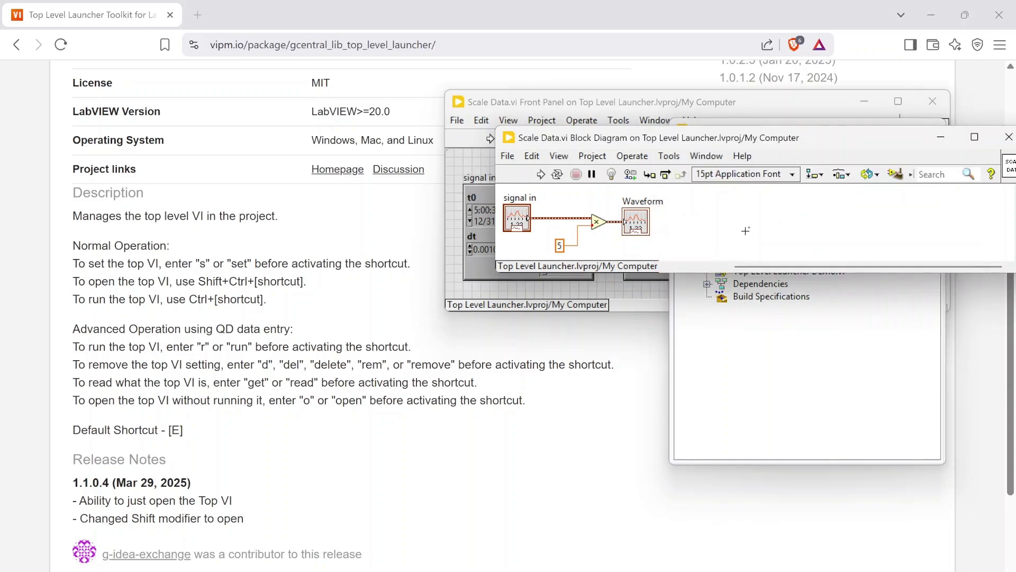
Step: Read which VI is set as top level using Quick Drop entry "get" with the Top Level Launcher shortcut
{"action": "key", "text": "ctrl+space"}
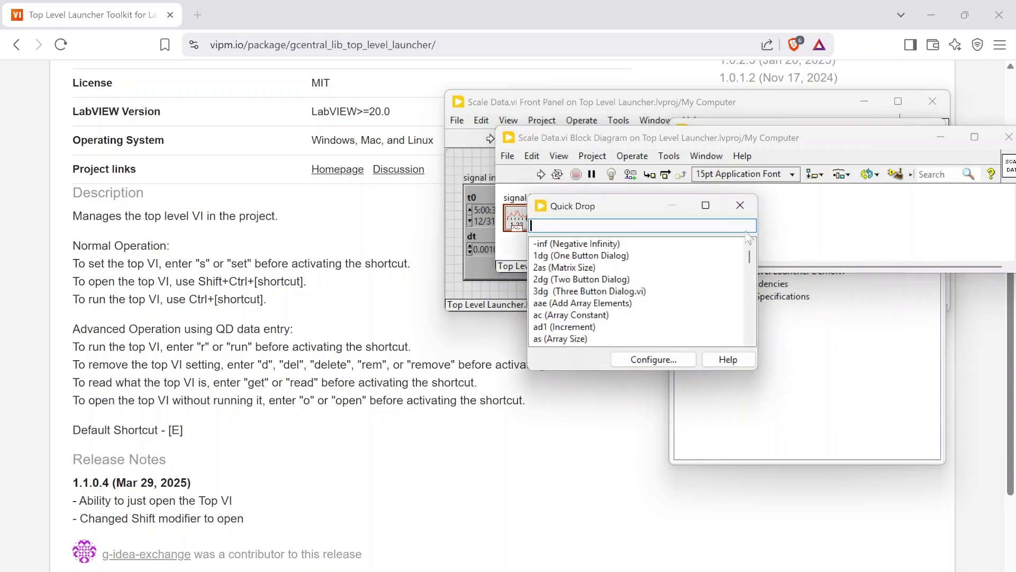
{"action": "type", "text": "get"}
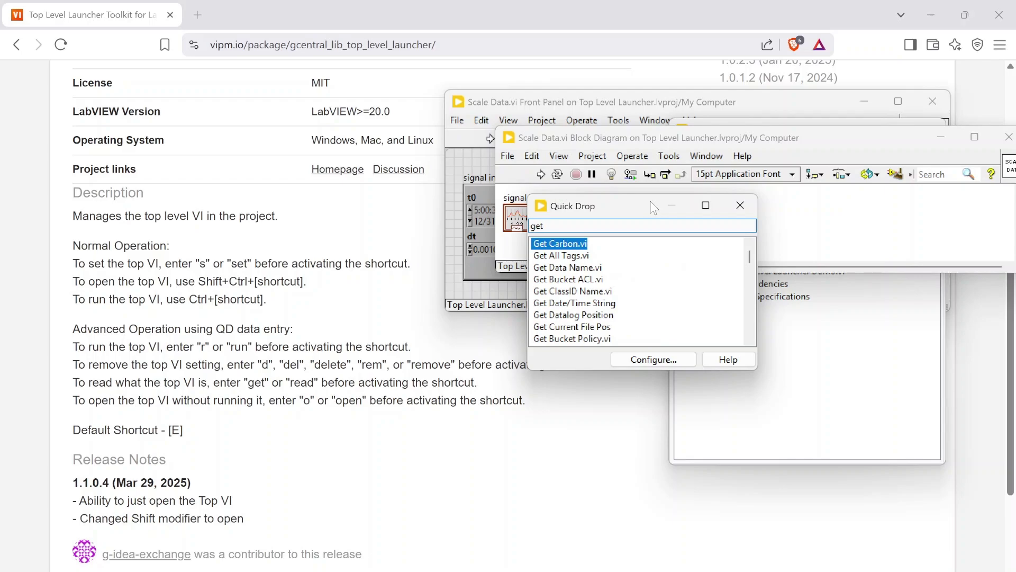
{"action": "key", "text": "ctrl+e"}
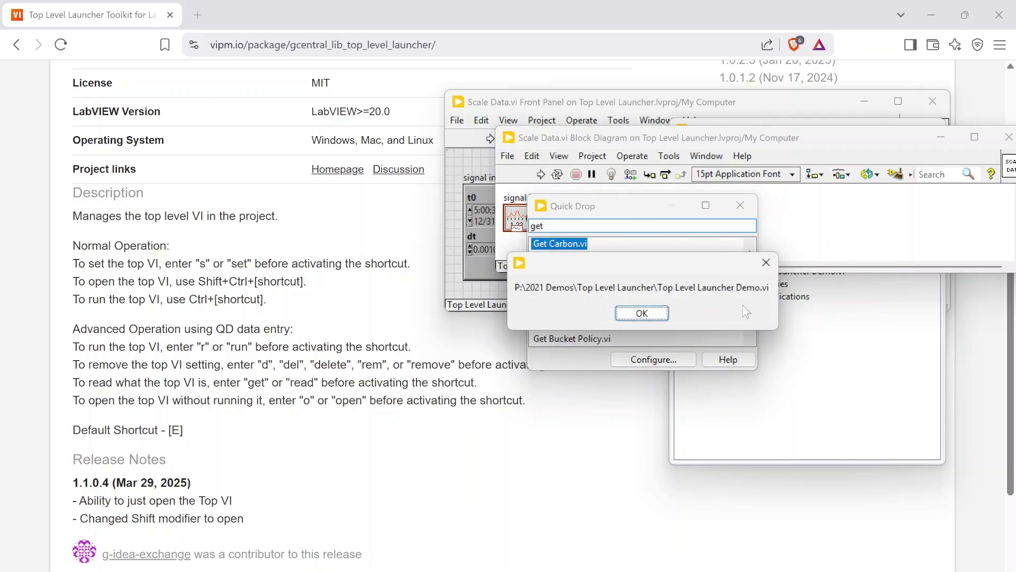
{"action": "left_click", "coordinate": [642, 312]}
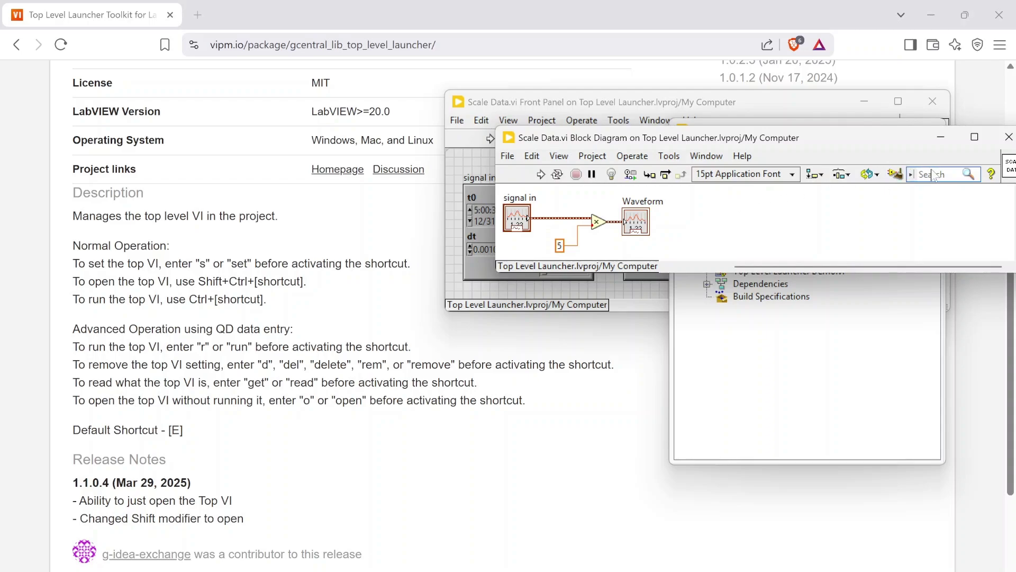
Step: Close the Scale Data block diagram and switch to the browser to open the package's project Homepage
{"action": "left_click", "coordinate": [1009, 137]}
{"action": "left_click", "coordinate": [756, 149]}
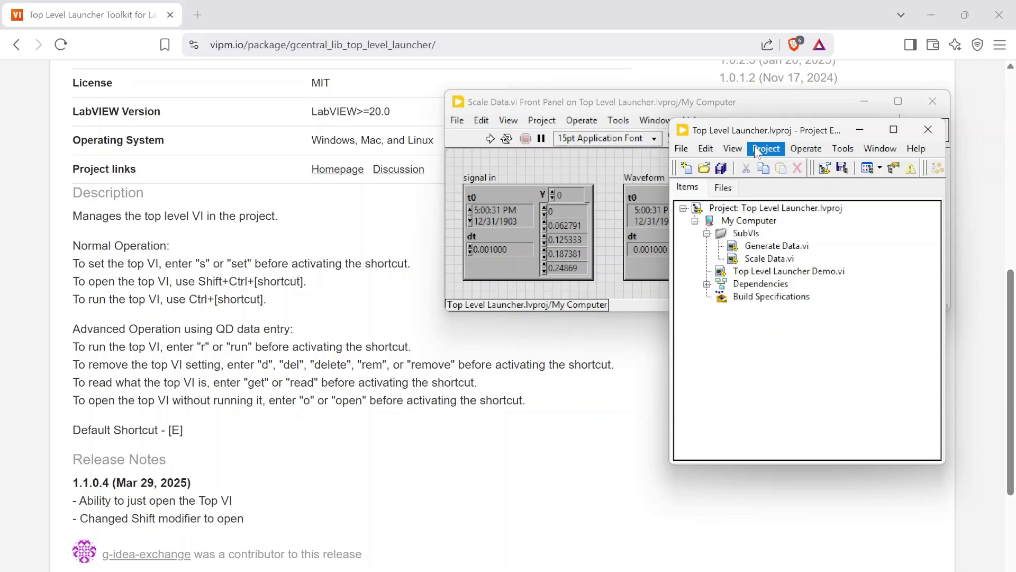
{"action": "left_click", "coordinate": [417, 259]}
{"action": "left_click_drag", "start_coordinate": [1014, 335], "coordinate": [1013, 278]}
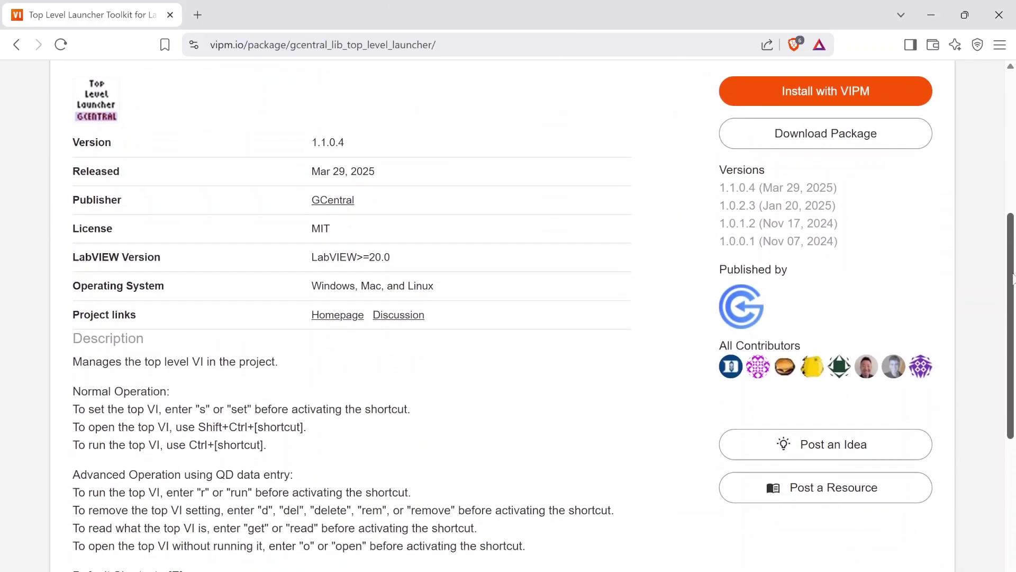
{"action": "left_click", "coordinate": [329, 319]}
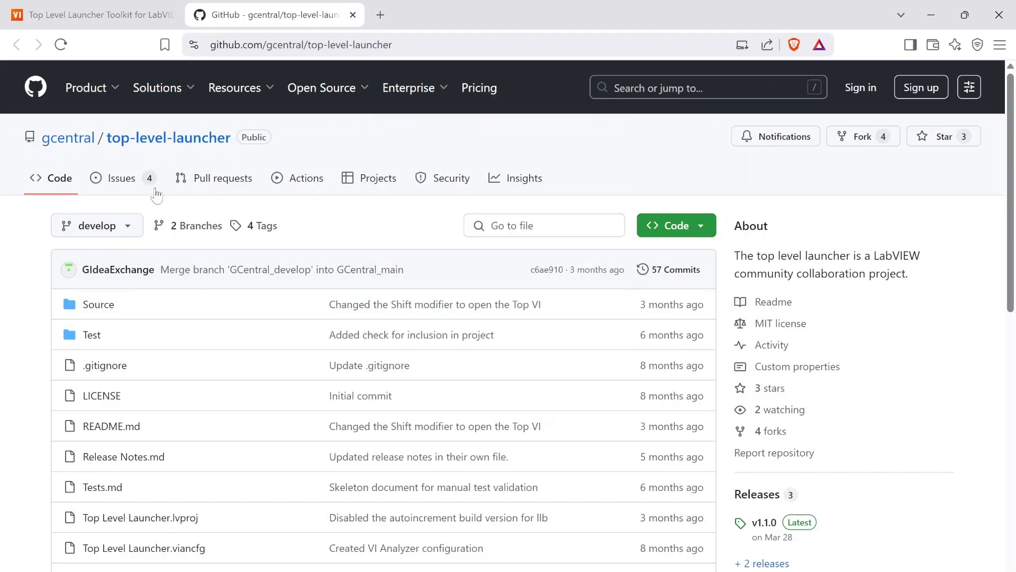
Step: Look through the gcentral/top-level-launcher repository page on GitHub
{"action": "left_click_drag", "start_coordinate": [1014, 209], "coordinate": [1015, 467]}
{"action": "left_click_drag", "start_coordinate": [1014, 471], "coordinate": [1011, 173]}
{"action": "left_click", "coordinate": [722, 556]}
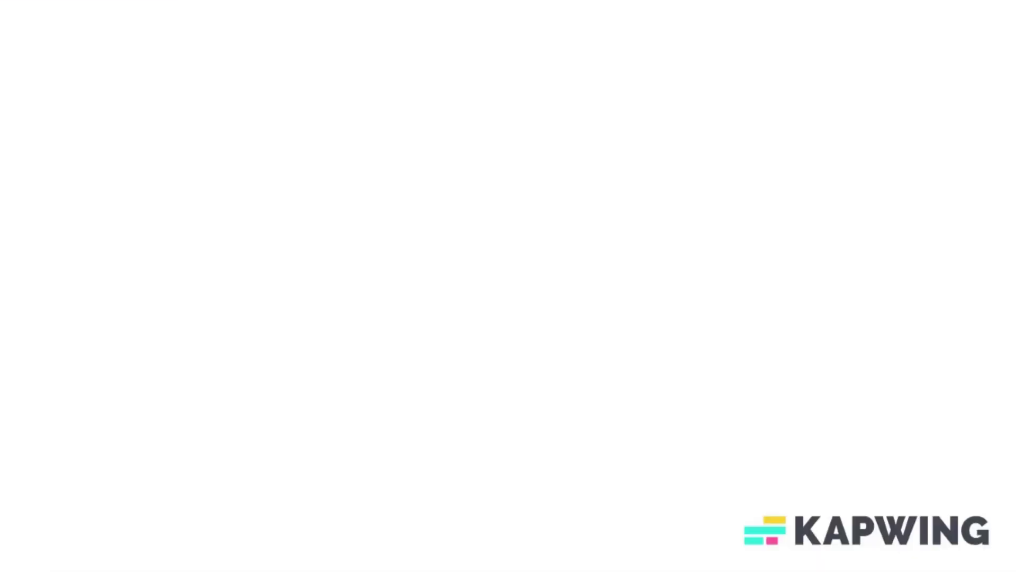